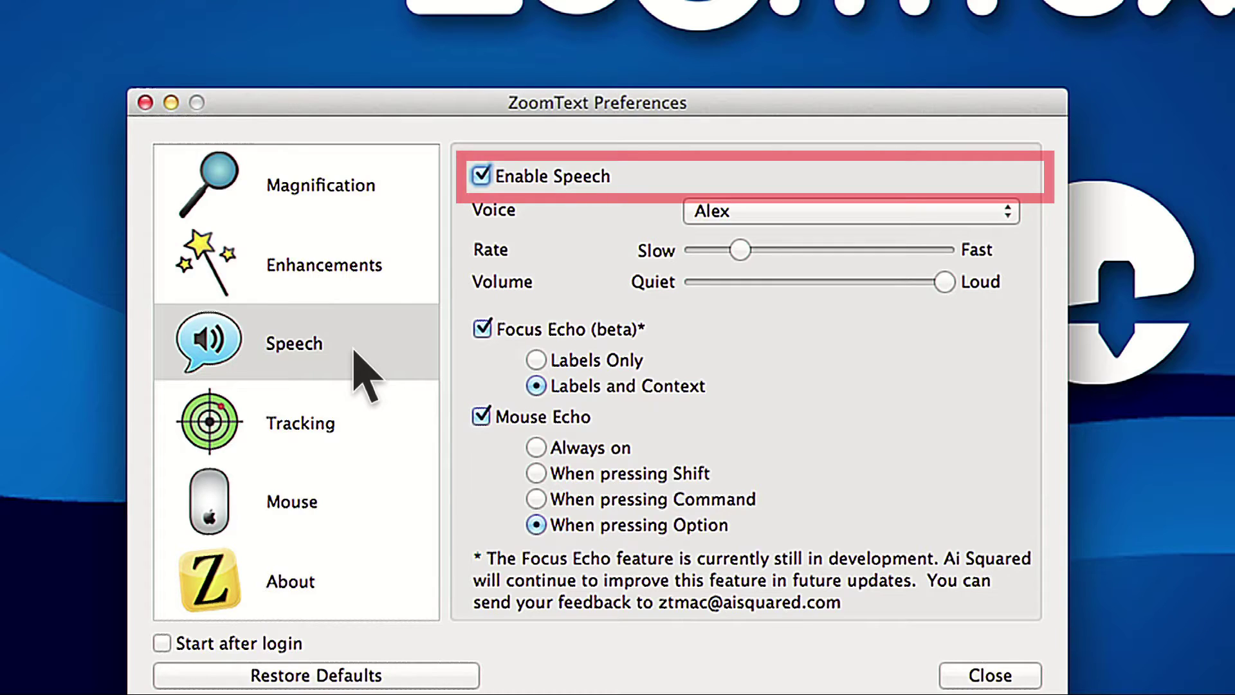
Move the focus through the speech settings and the ZoomText application menu to hear Focus Echo, and restore the minimized window
key("Tab")
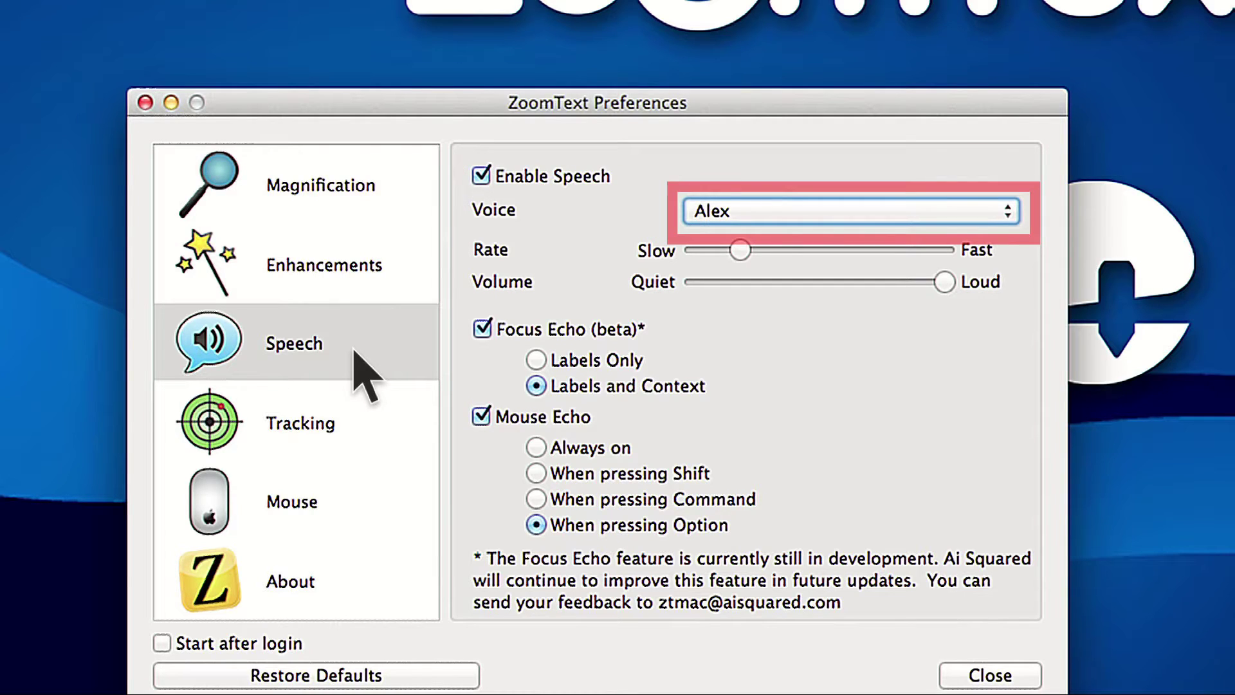
key("Tab")
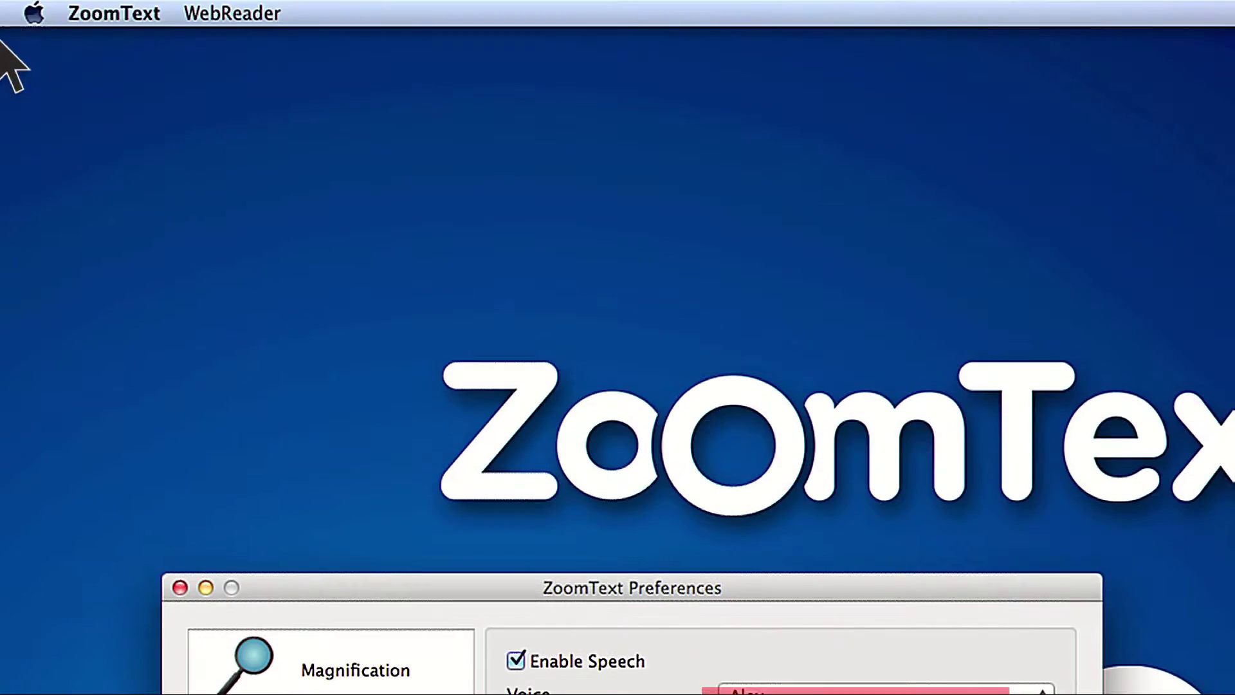
left_click(116, 14)
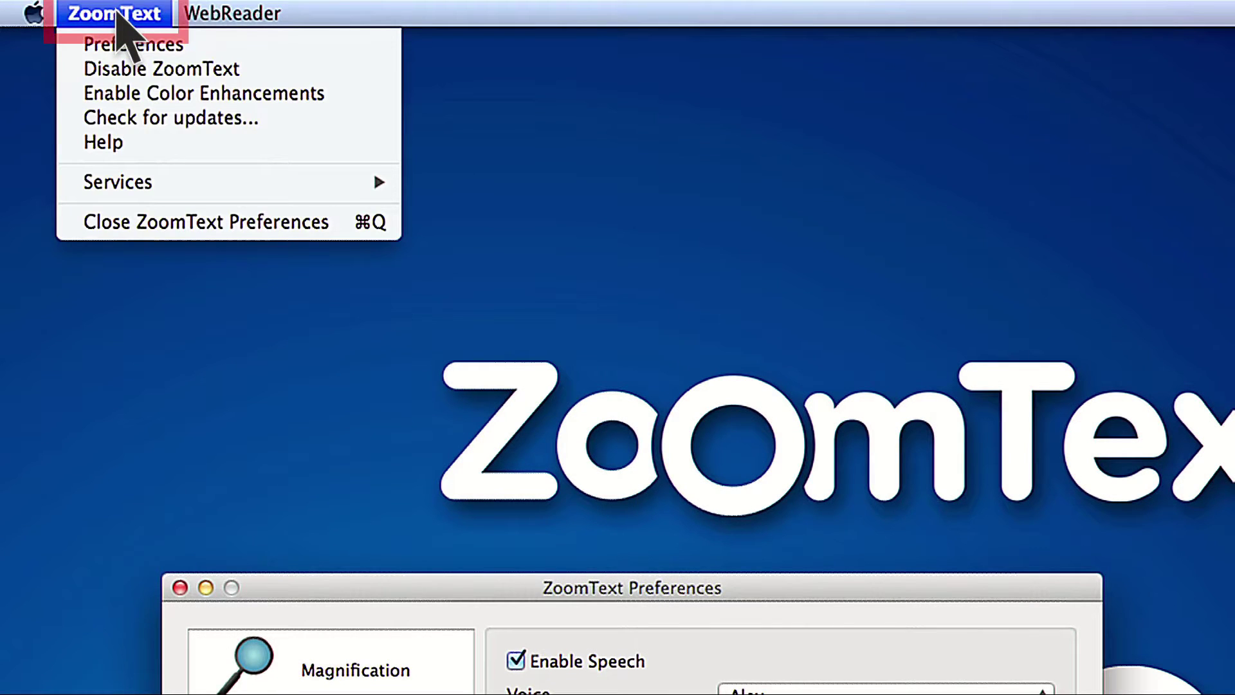
key("Down")
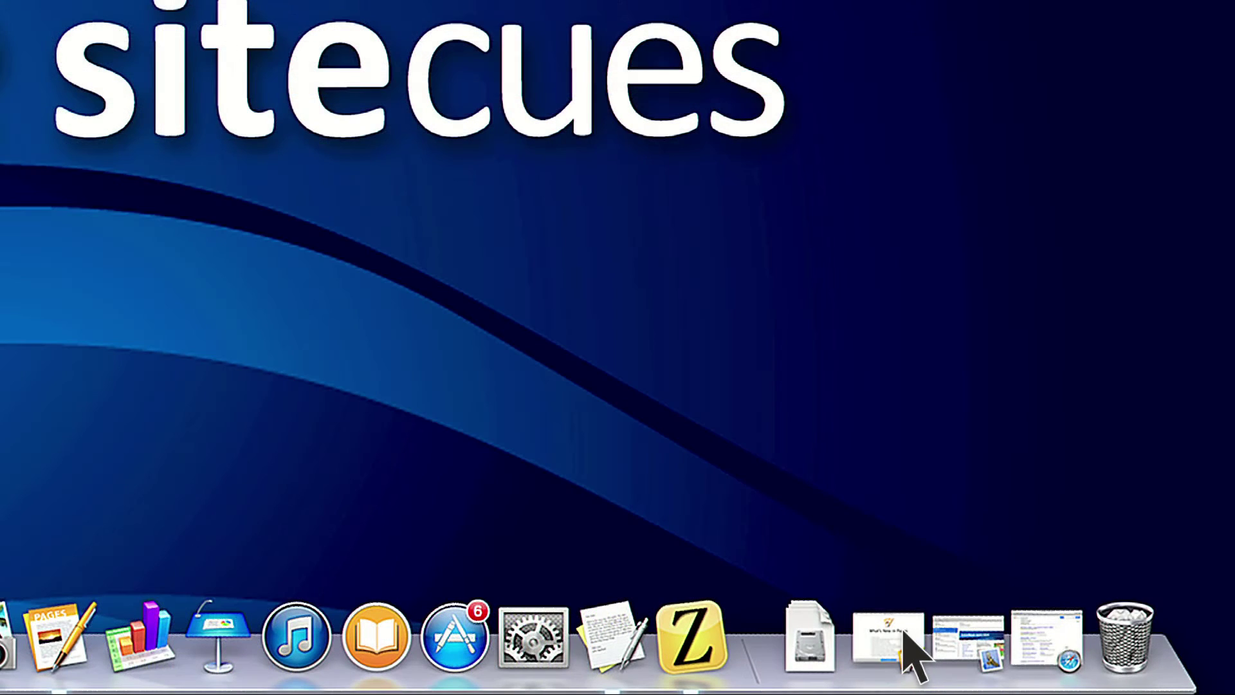
left_click(908, 645)
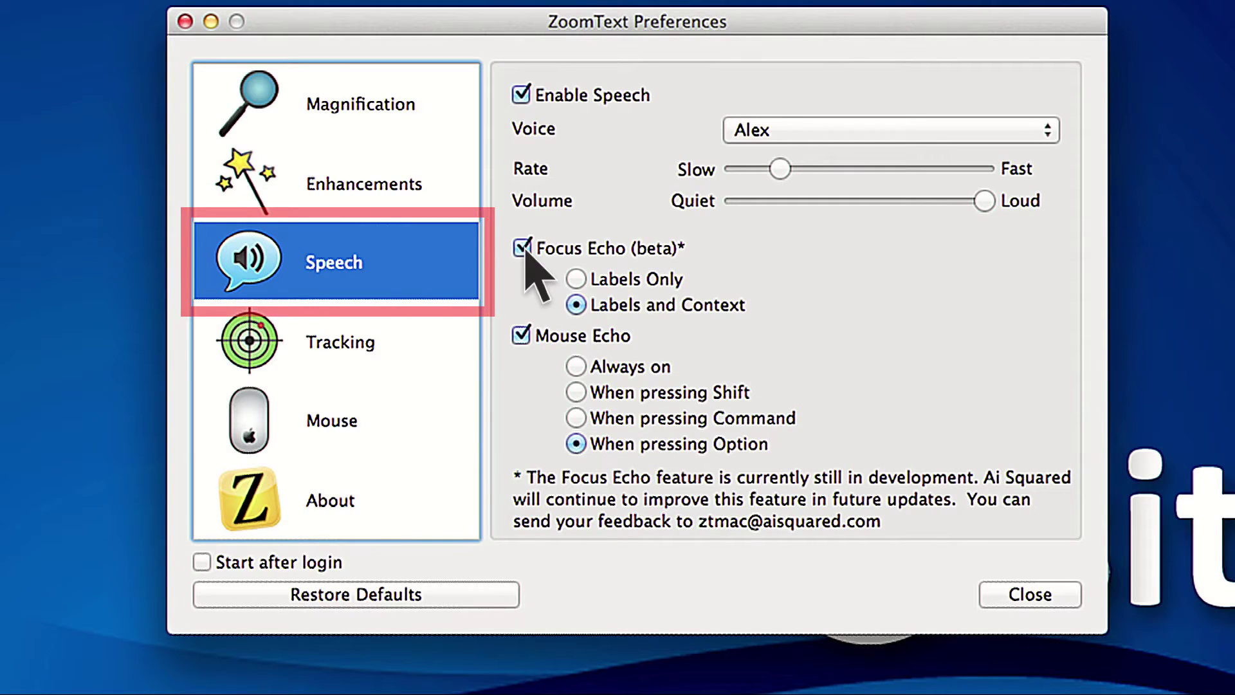
Turn the Focus Echo option off and back on in the speech preferences
left_click(522, 247)
key("super+alt+4")
left_click(522, 247)
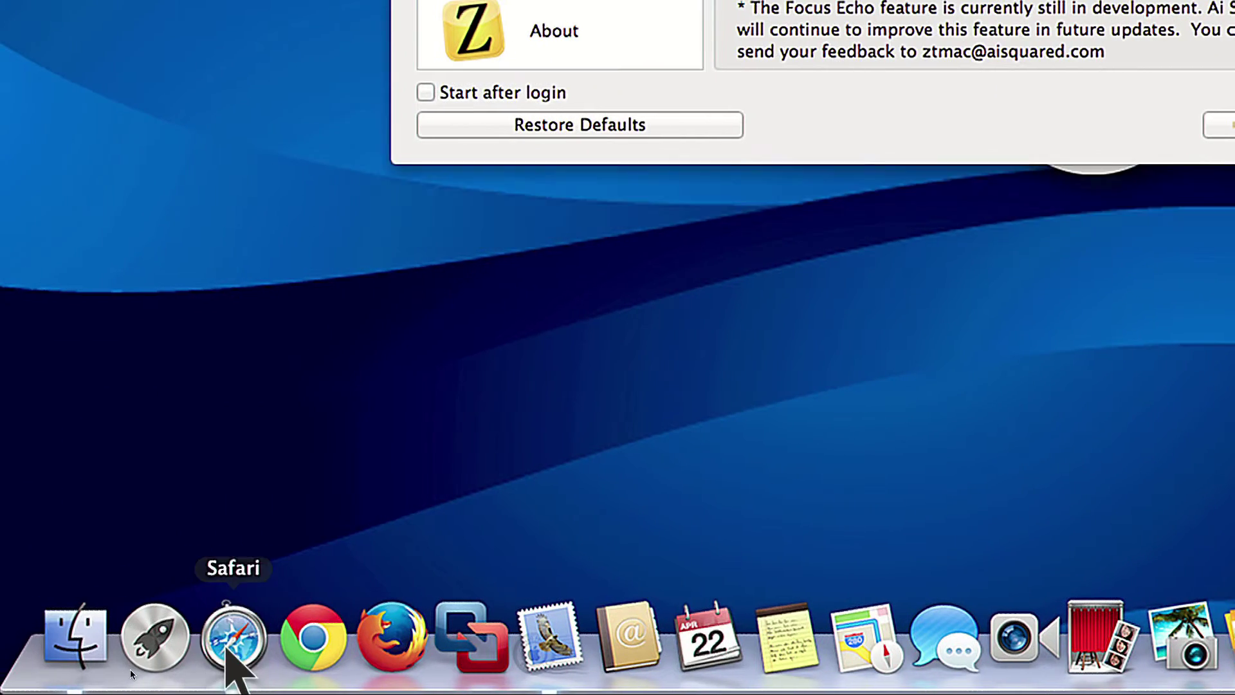
Switch to Safari
left_click(230, 646)
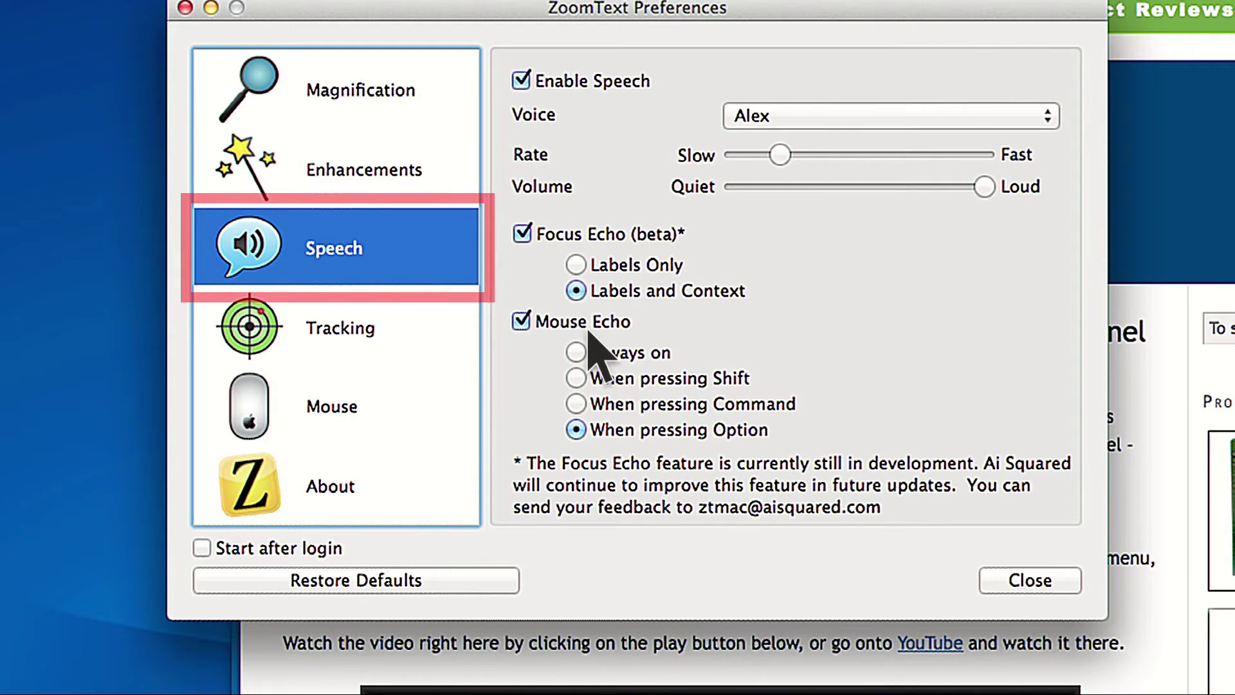
Turn Mouse Echo off and back on in the speech preferences, and do the same with Enable Speech
left_click(520, 325)
key("super+alt+5")
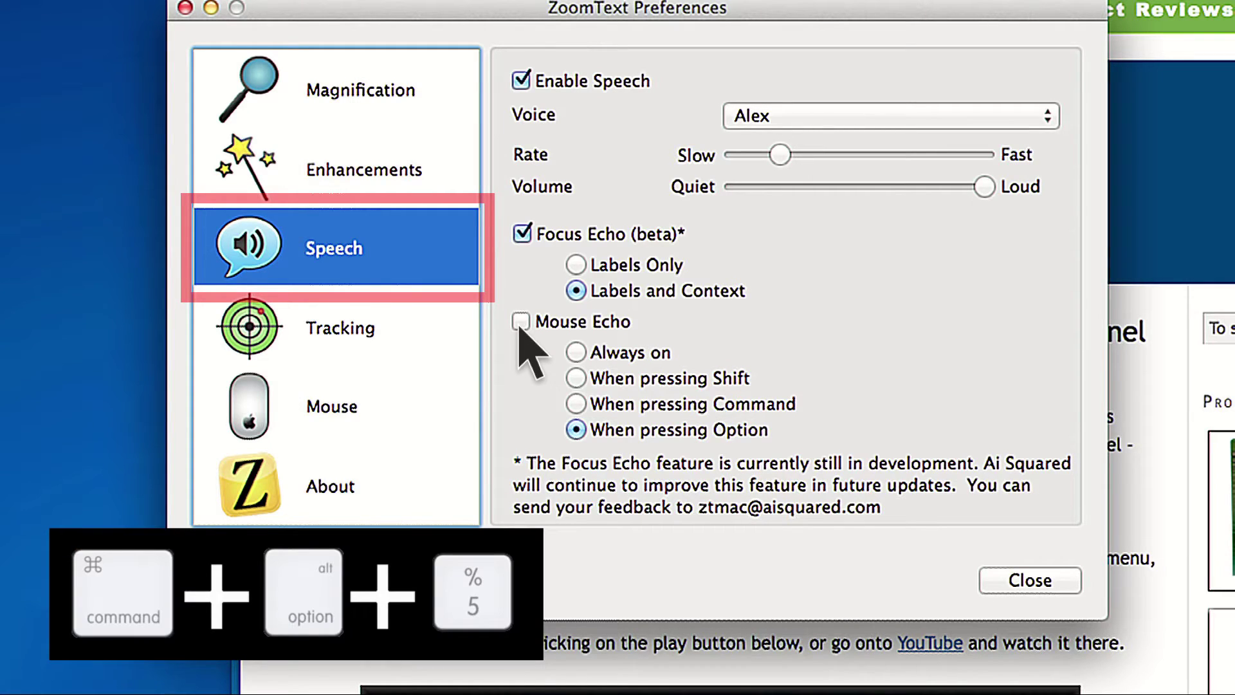
left_click(520, 323)
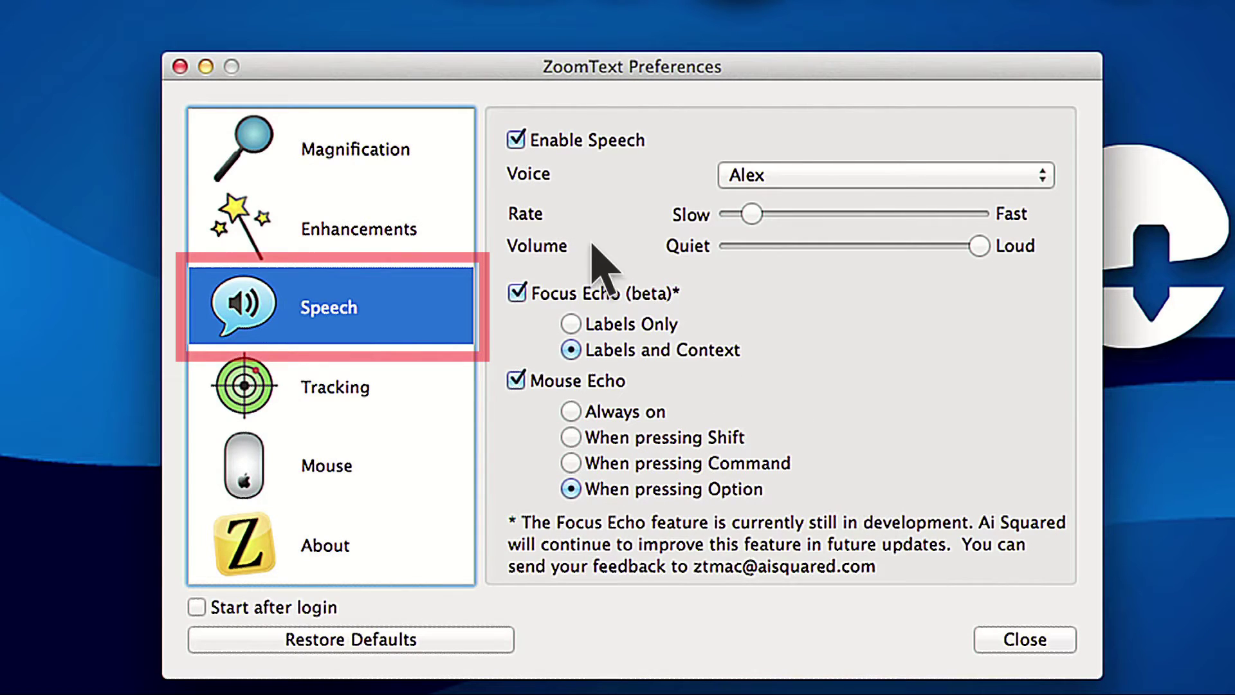
left_click(517, 140)
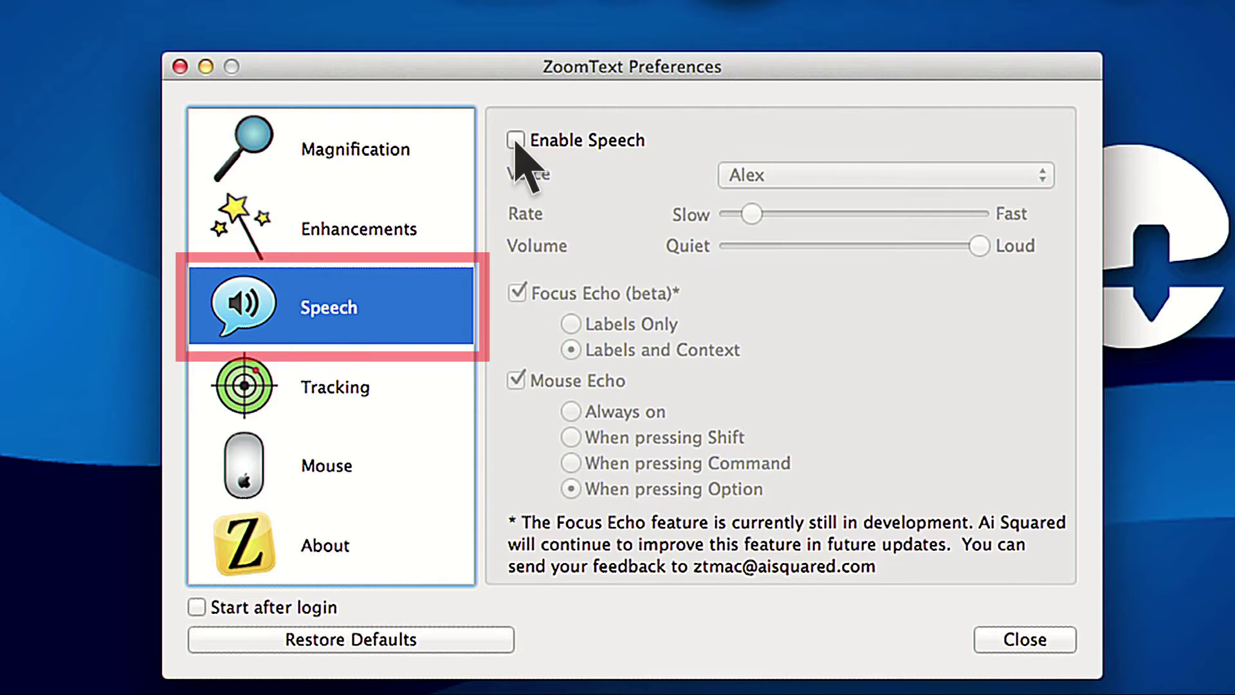
key("super+alt+3")
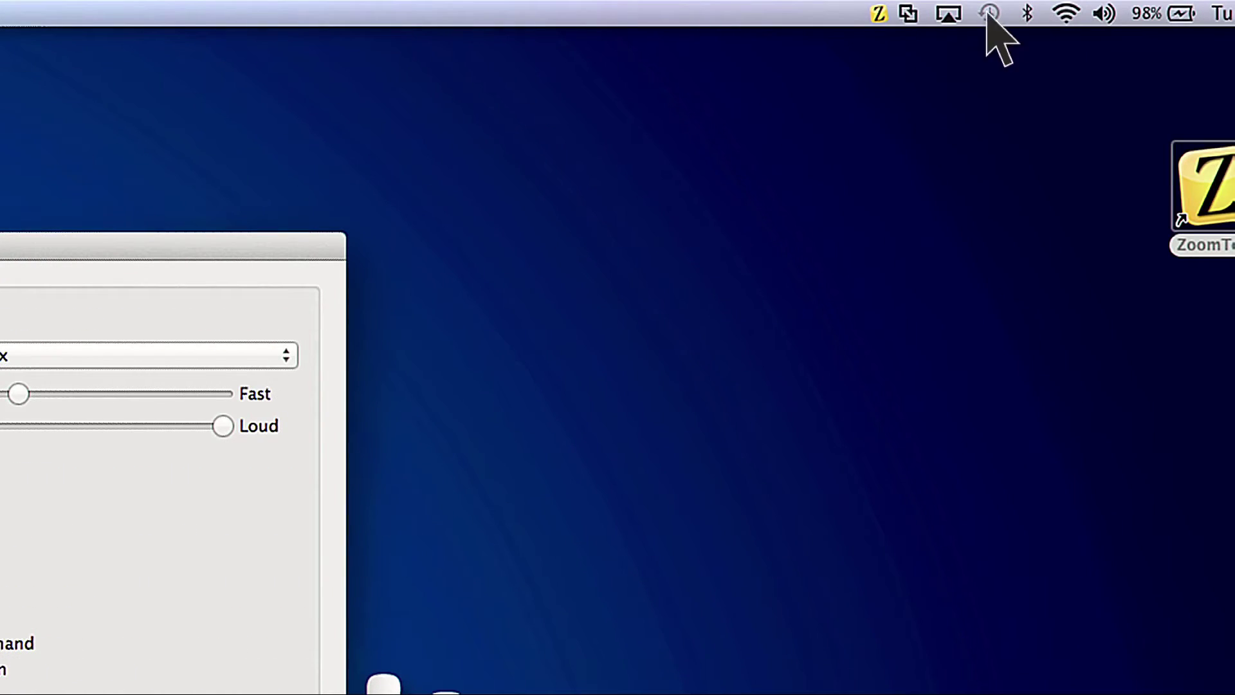
Examine the WebReader commands offered by ZoomText
left_click(878, 13)
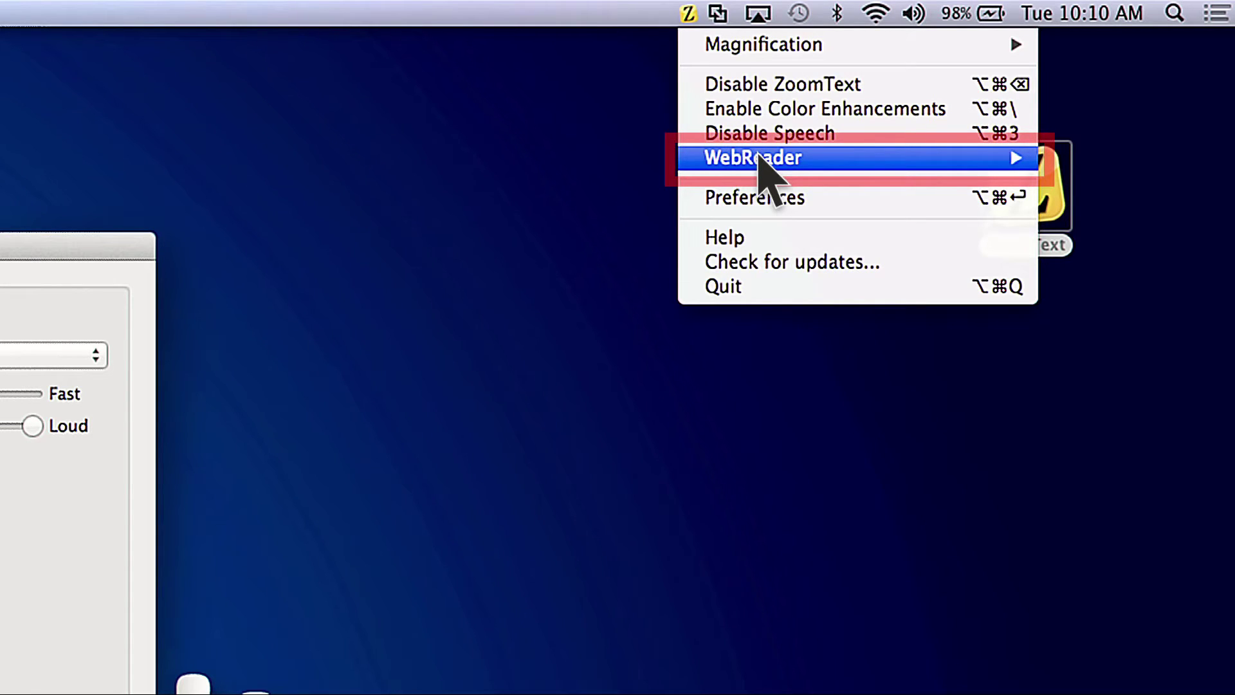
mouse_move(759, 155)
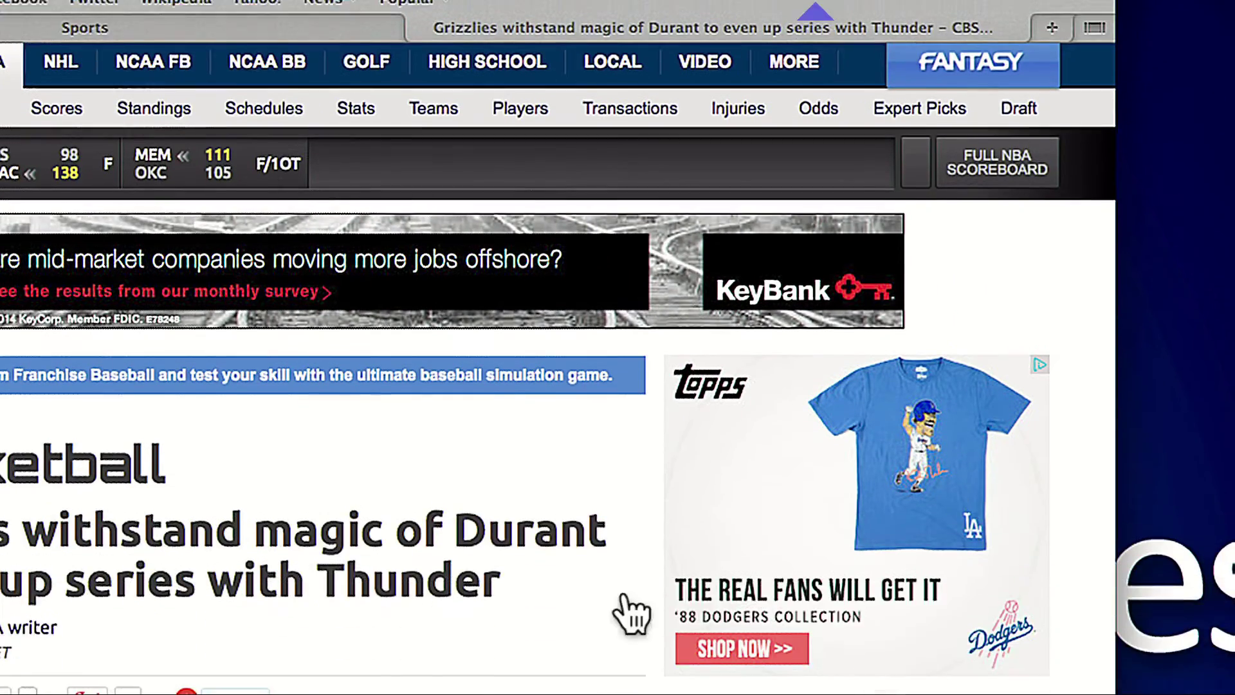
Read the open CBSSports article about the Grizzlies and Thunder from the browser with WebReader
scroll(627, 611, "down", 10)
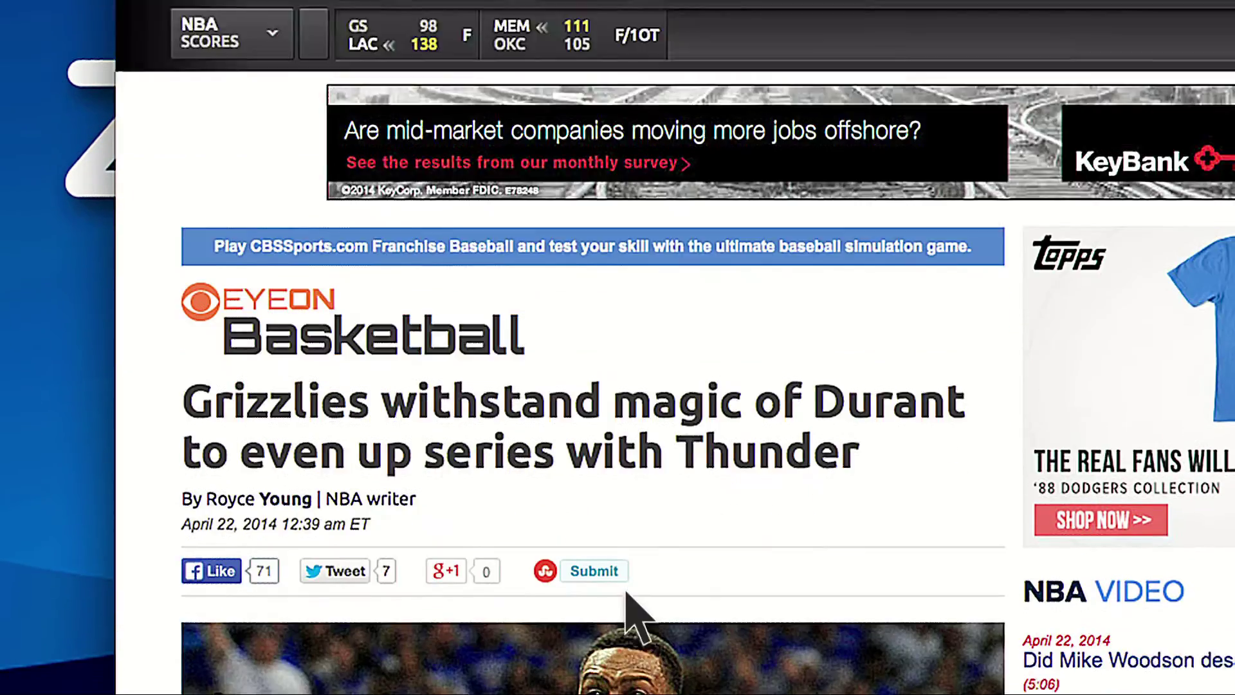
scroll(627, 588, "down", 2)
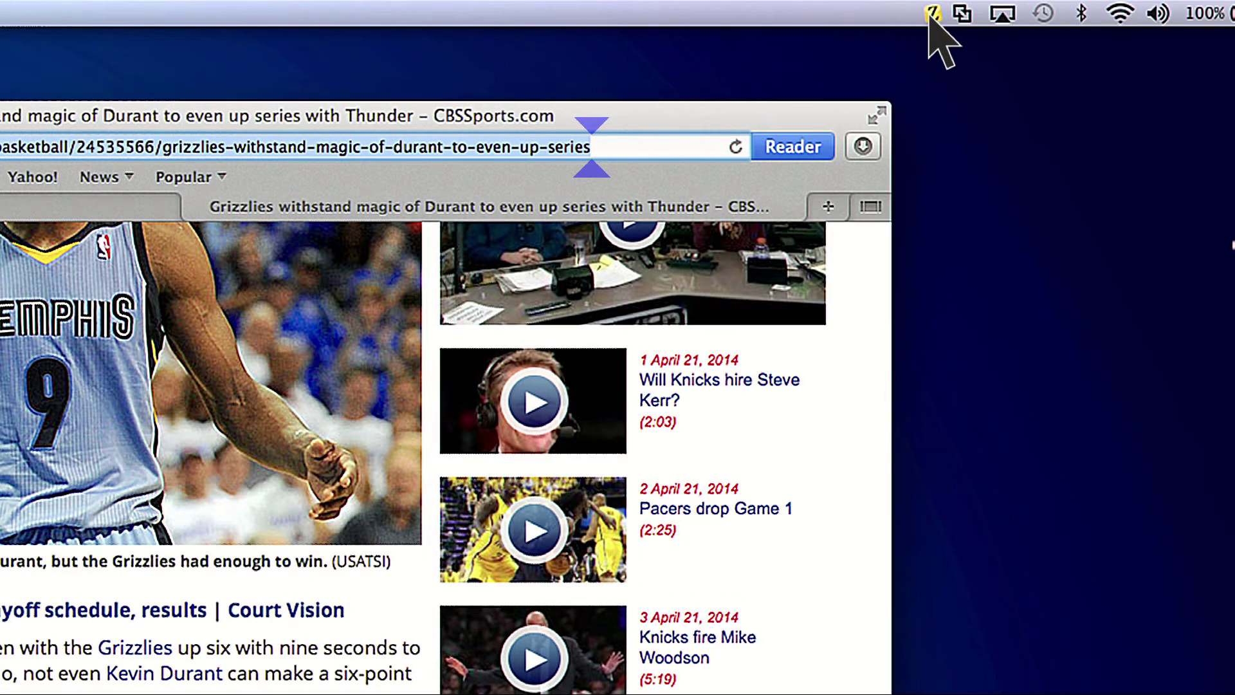
left_click(930, 14)
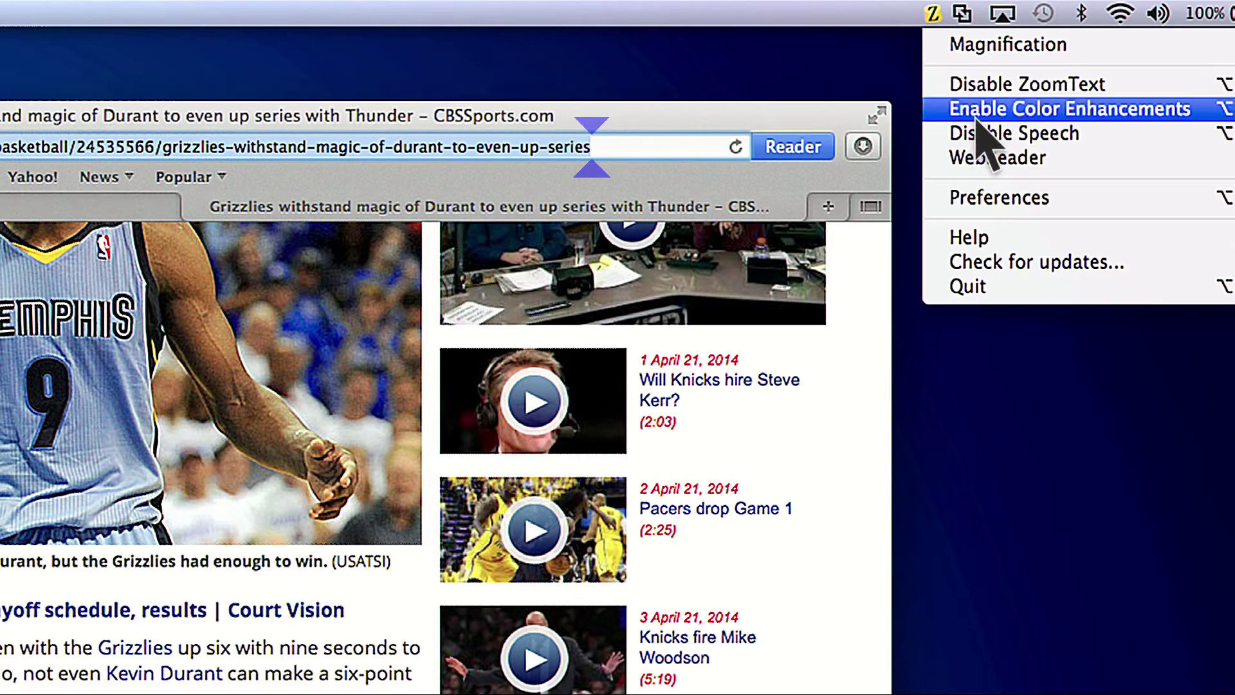
mouse_move(995, 162)
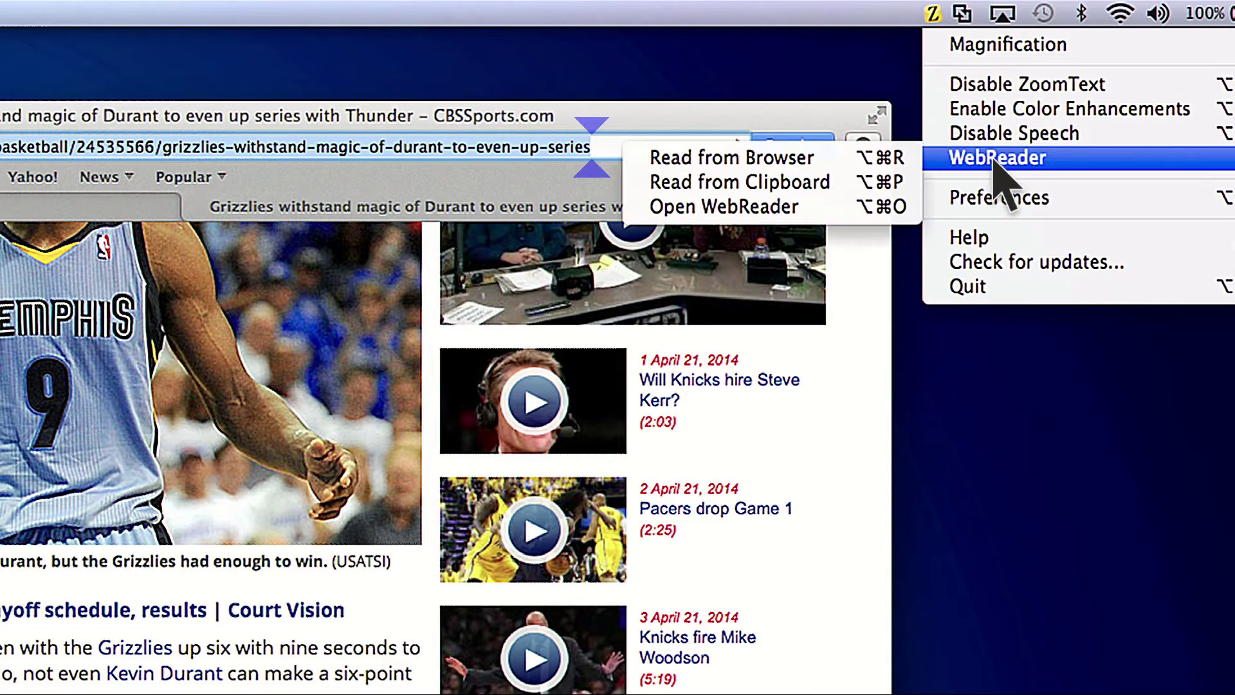
left_click(901, 160)
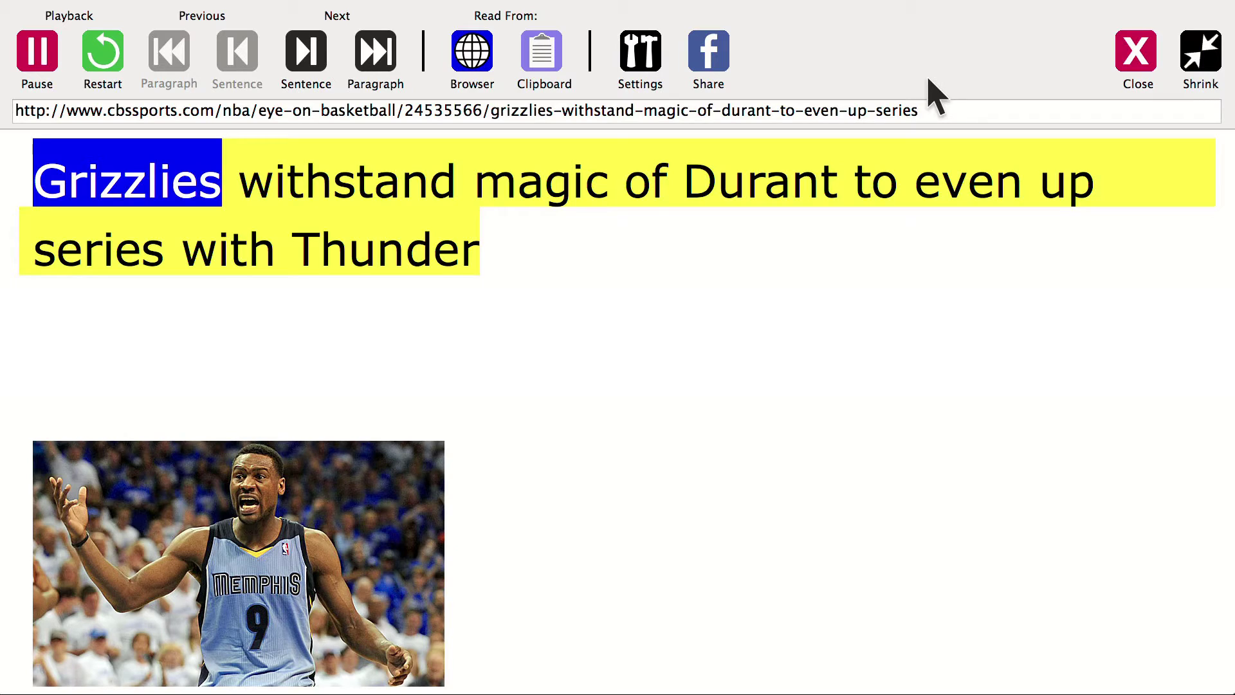
key("super+alt+r")
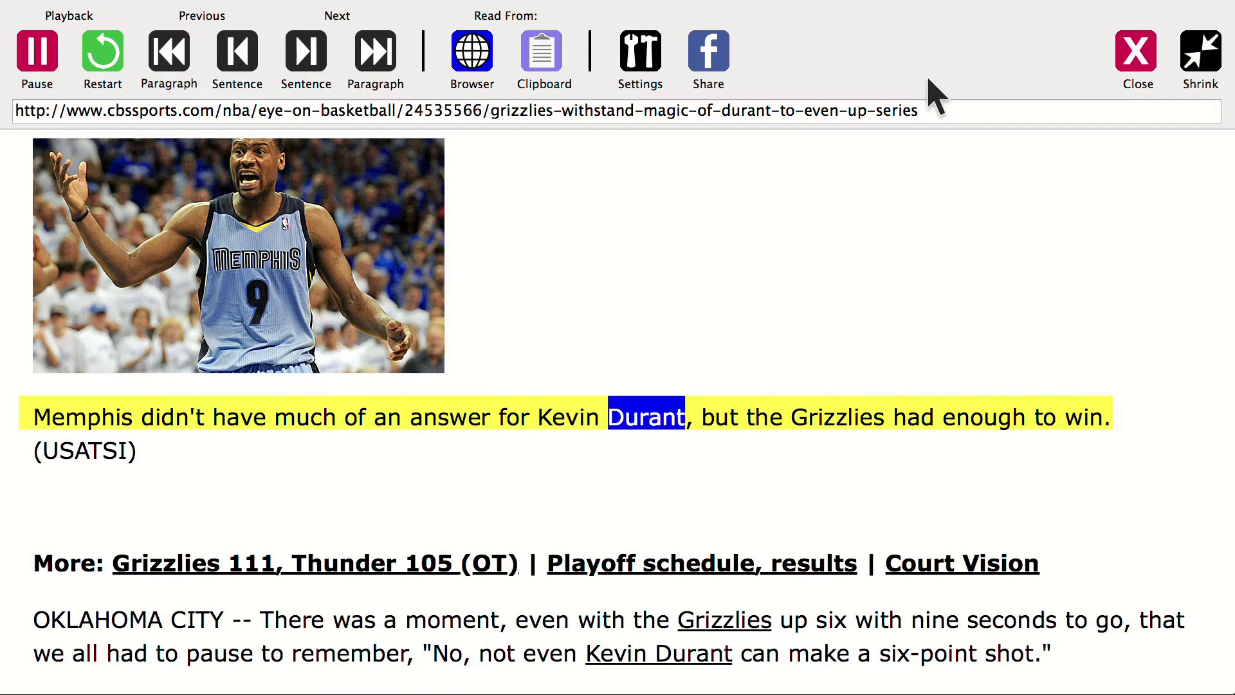
Pause the reading, skip forward sentence by sentence, go back to the sentence starting "With the stunning events" and pause there
key("space")
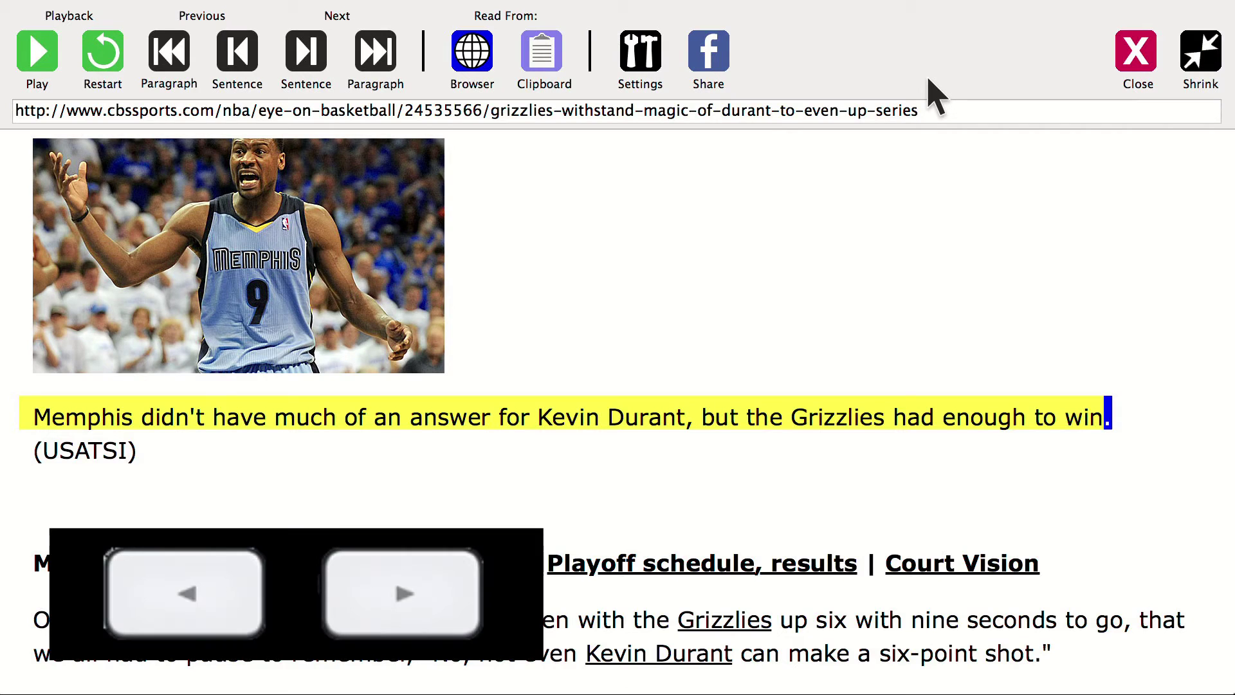
key("Right")
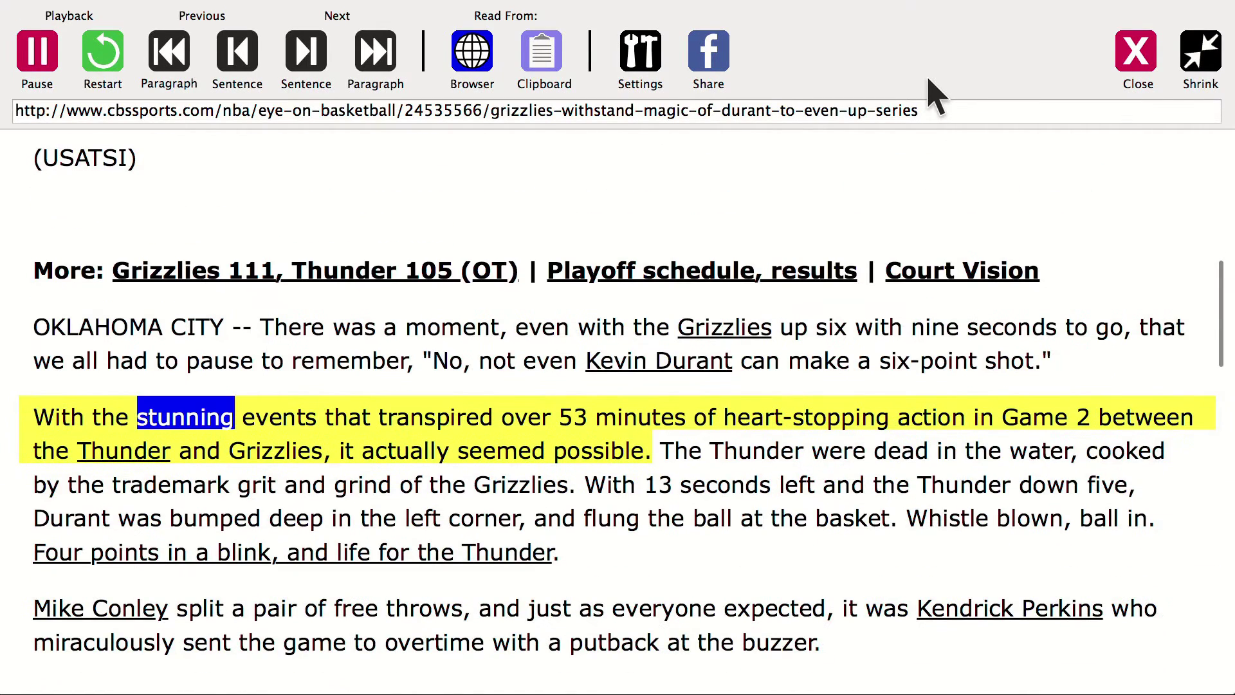
key("Right")
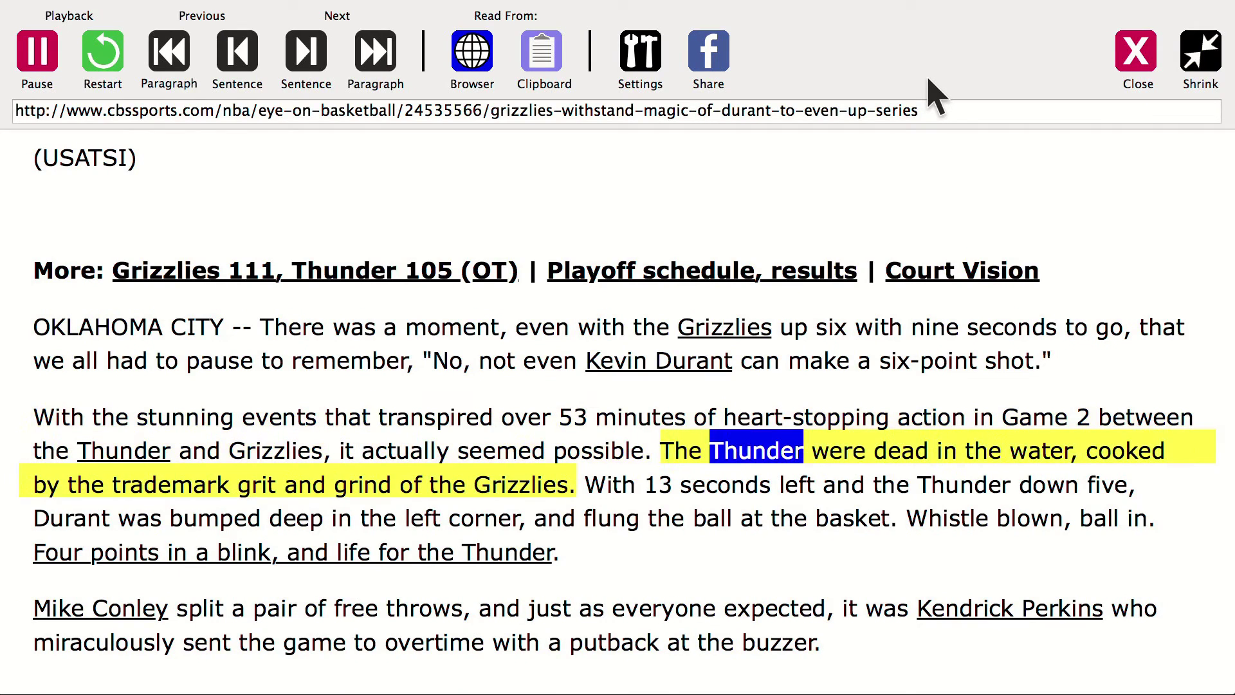
key("Left")
key("space")
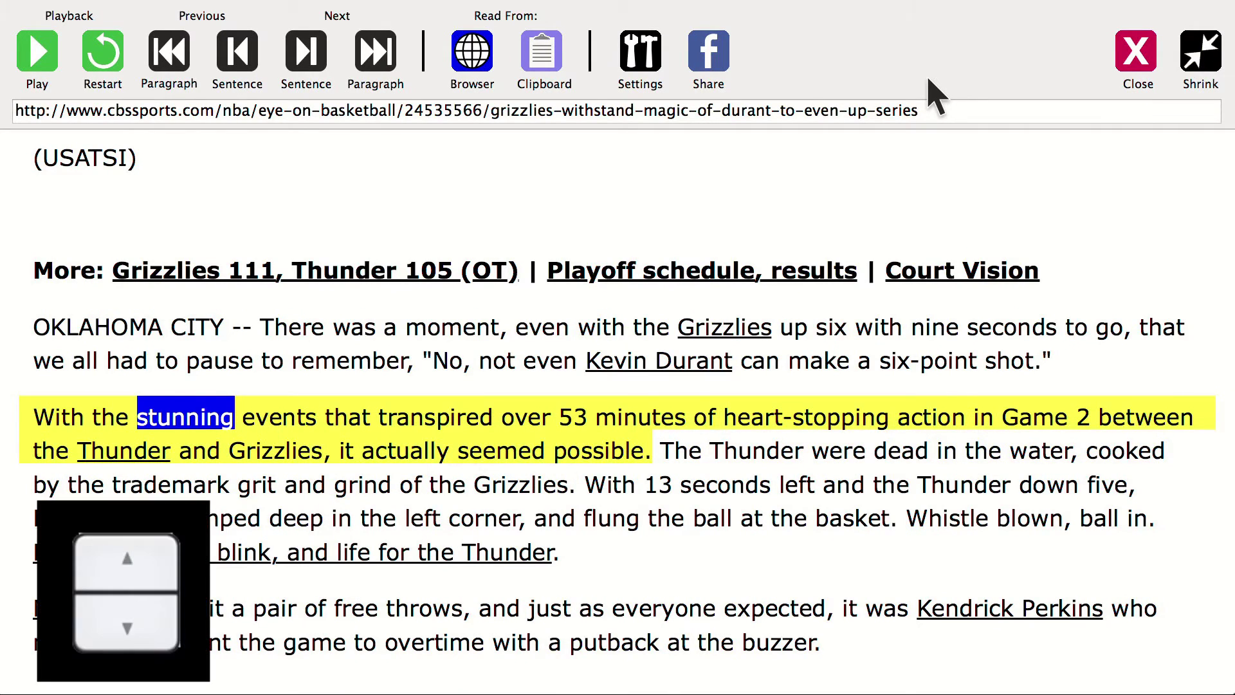
Skip forward two paragraphs to the one starting "All of that" and pause the reading
key("Down")
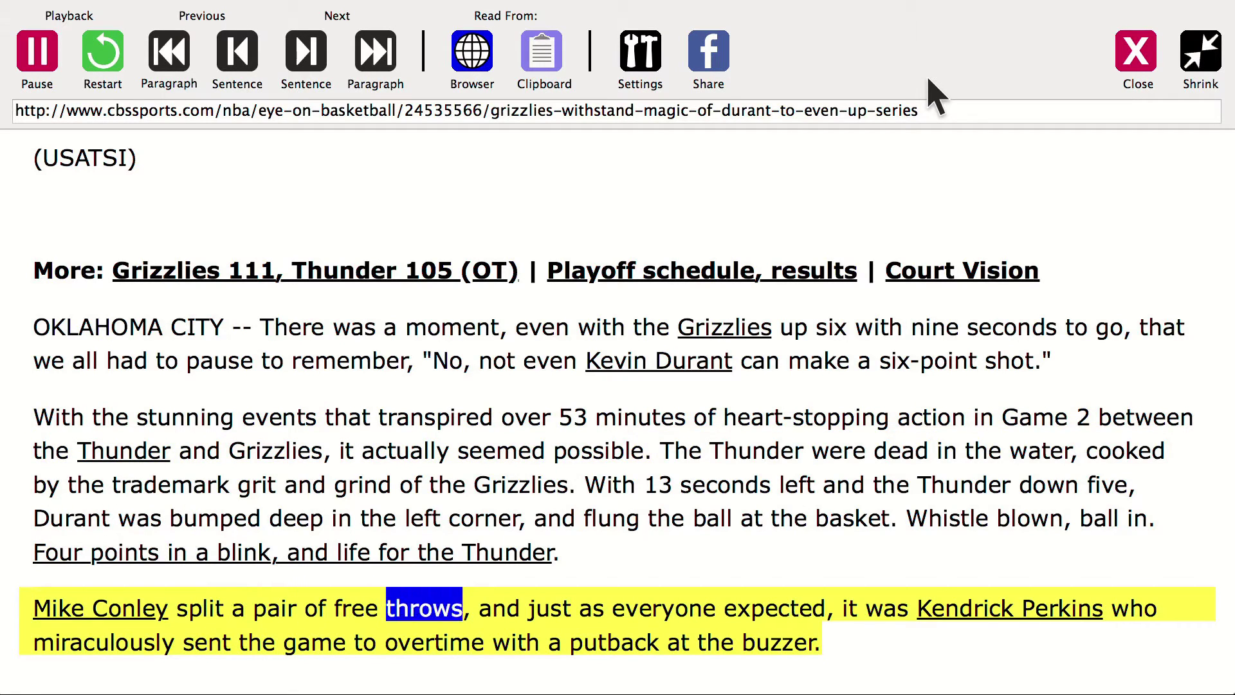
key("Down")
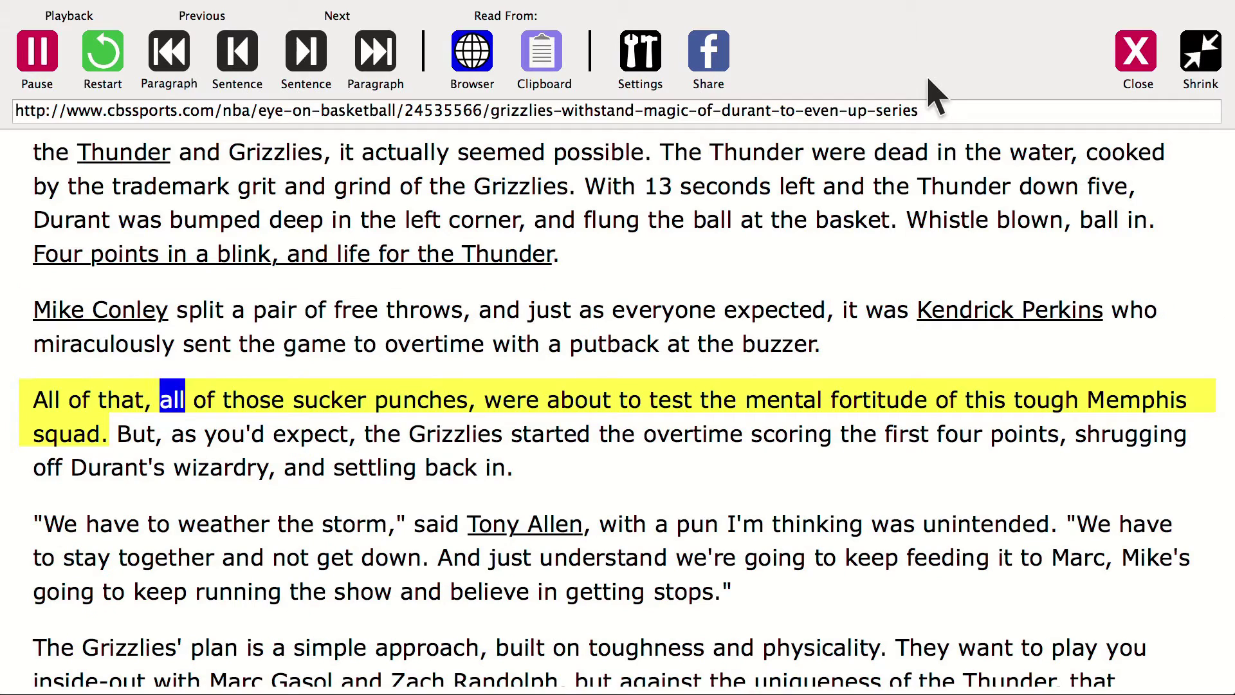
key("space")
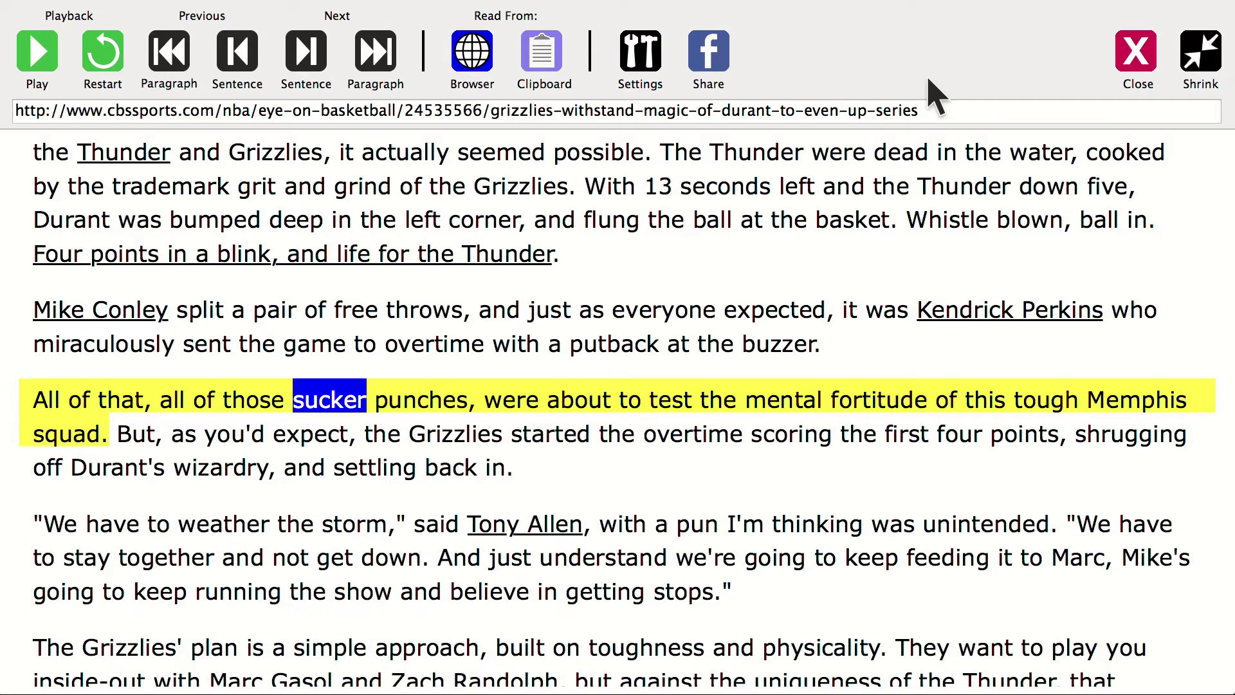
Move the reading highlight back three words within the paused sentence, to the word "all"
key("alt+Left")
key("alt+Left")
key("alt+Left")
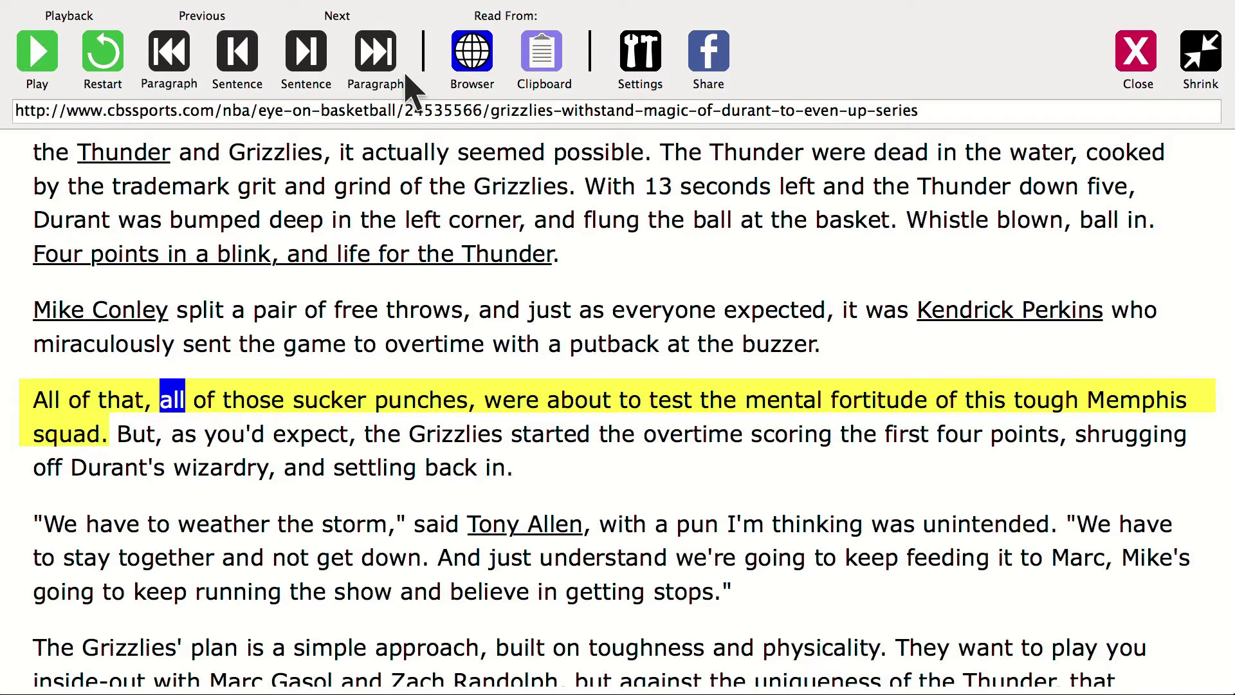
Increase the WebReader text size, set the font to Courier, and widen the line spacing by one notch
left_click(639, 64)
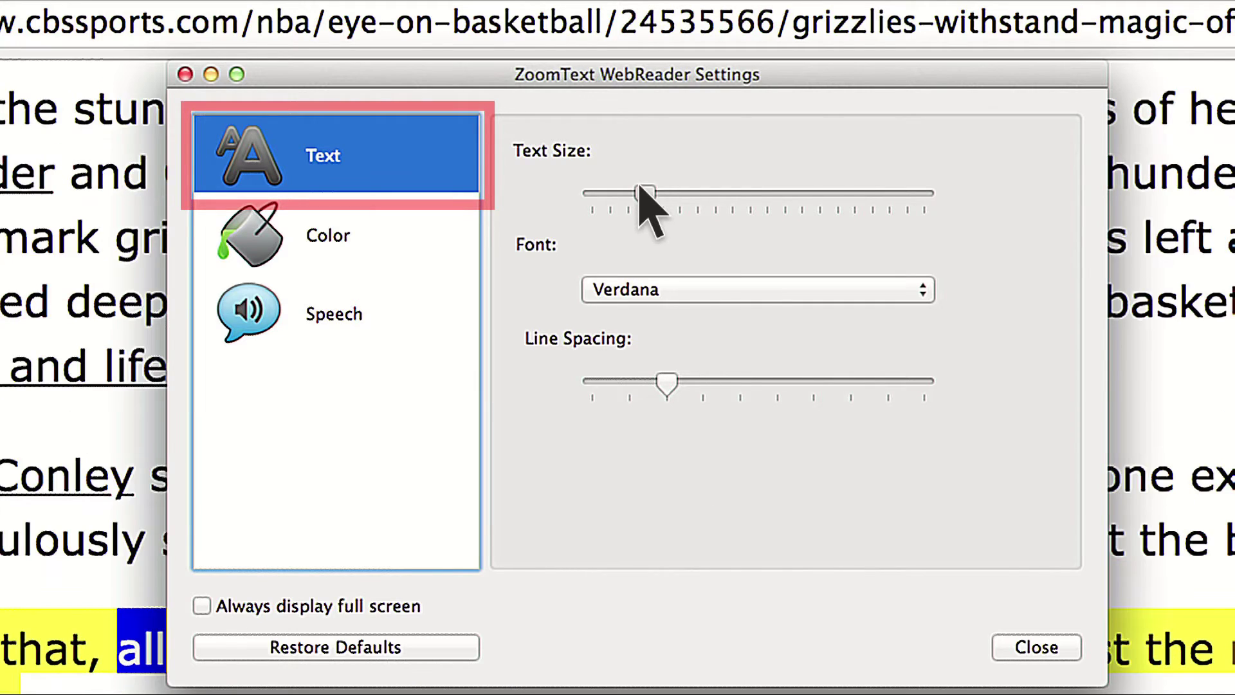
mouse_move(641, 192)
left_mouse_down()
mouse_move(682, 192)
mouse_move(663, 192)
left_mouse_up()
left_click(706, 289)
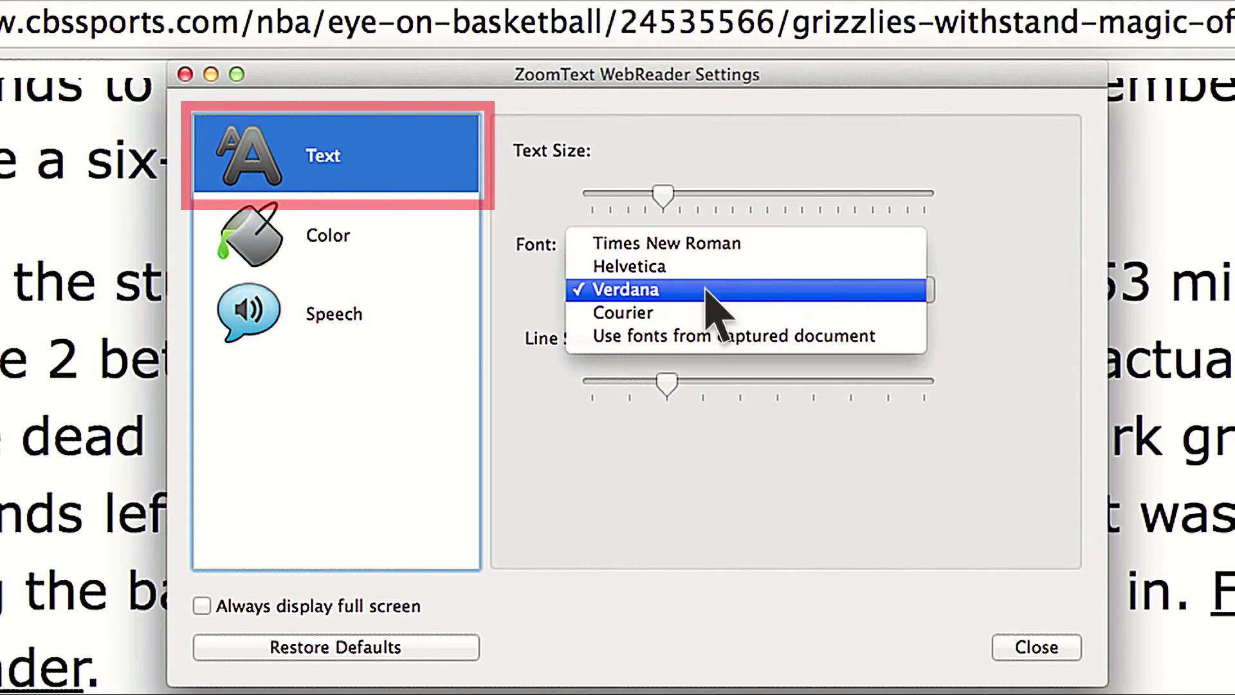
left_click(708, 313)
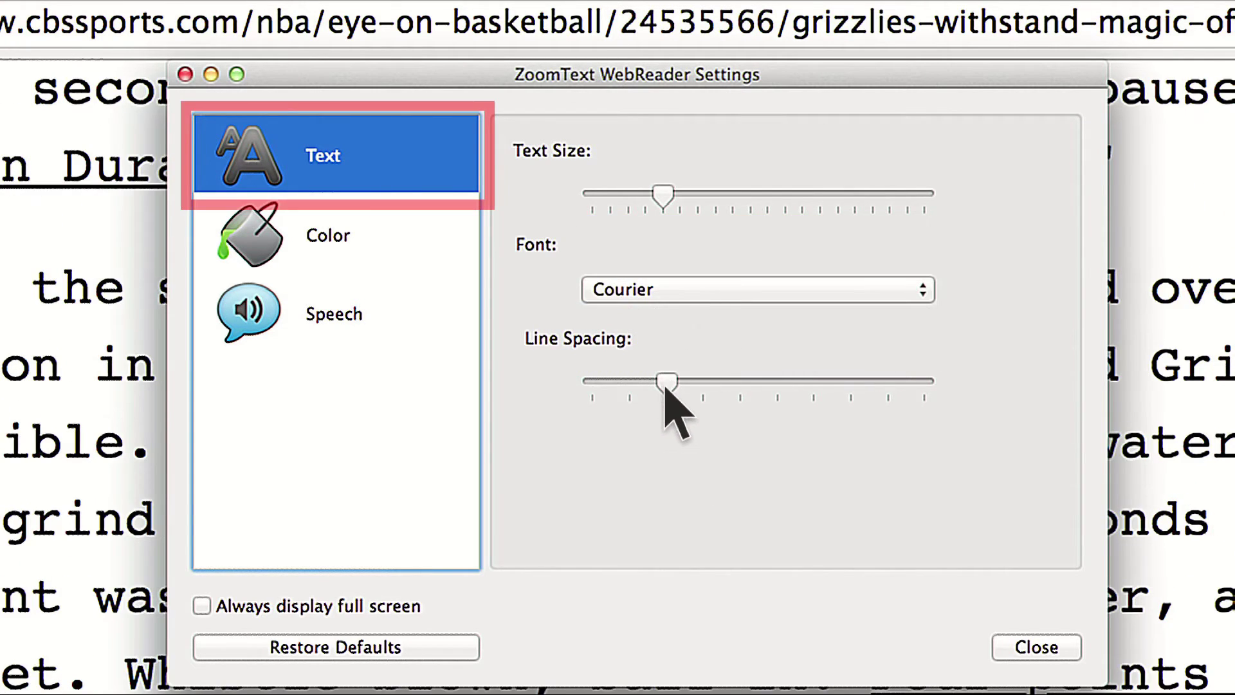
left_click_drag(665, 384, 703, 384)
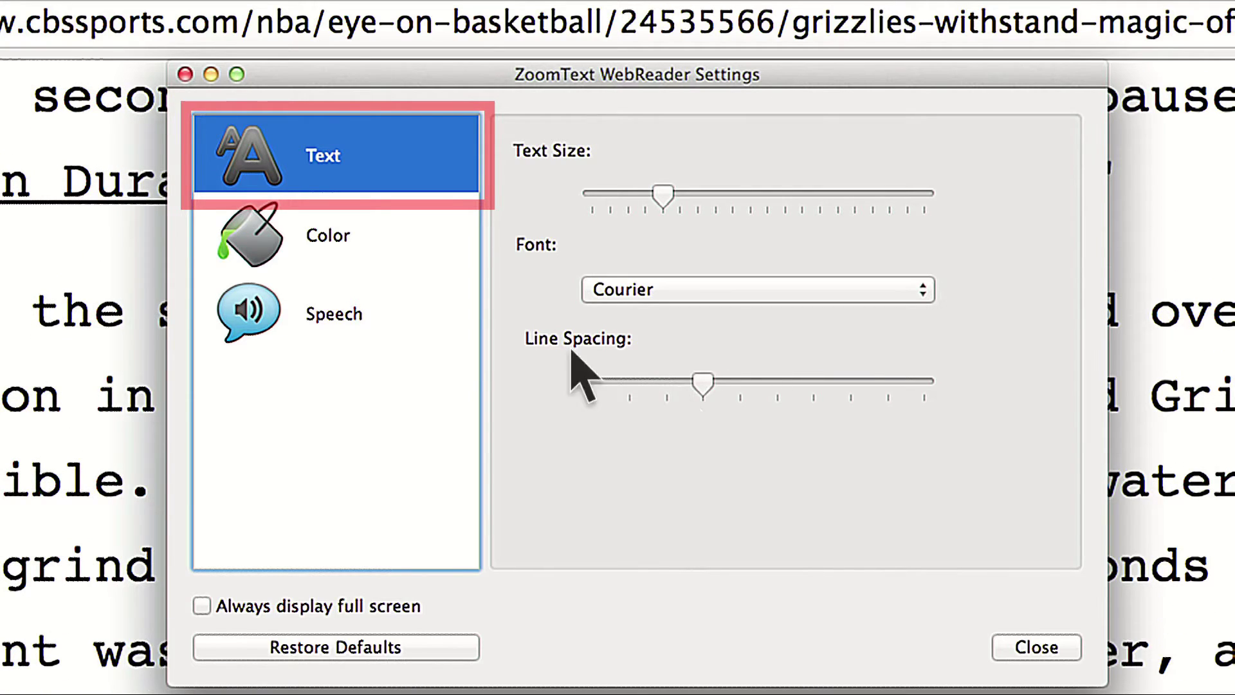
Set the WebReader color scheme to Custom with red text, a black background and orange sentence text
left_click(405, 258)
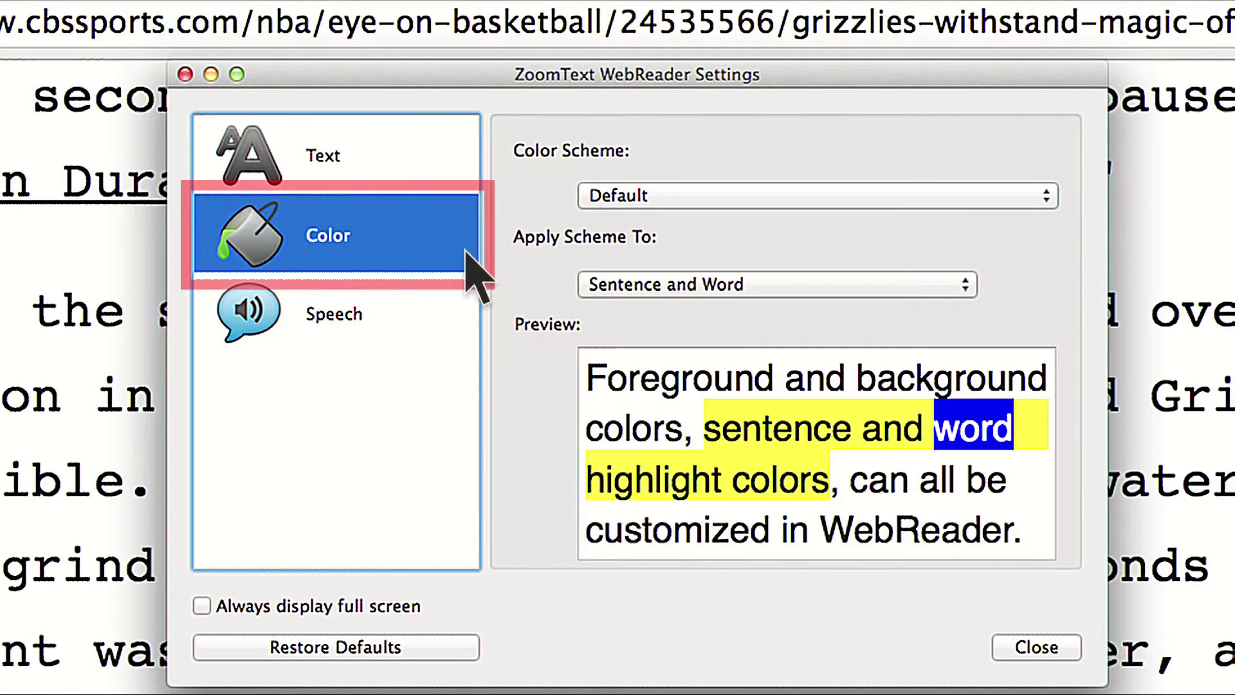
left_click(766, 204)
left_click(739, 267)
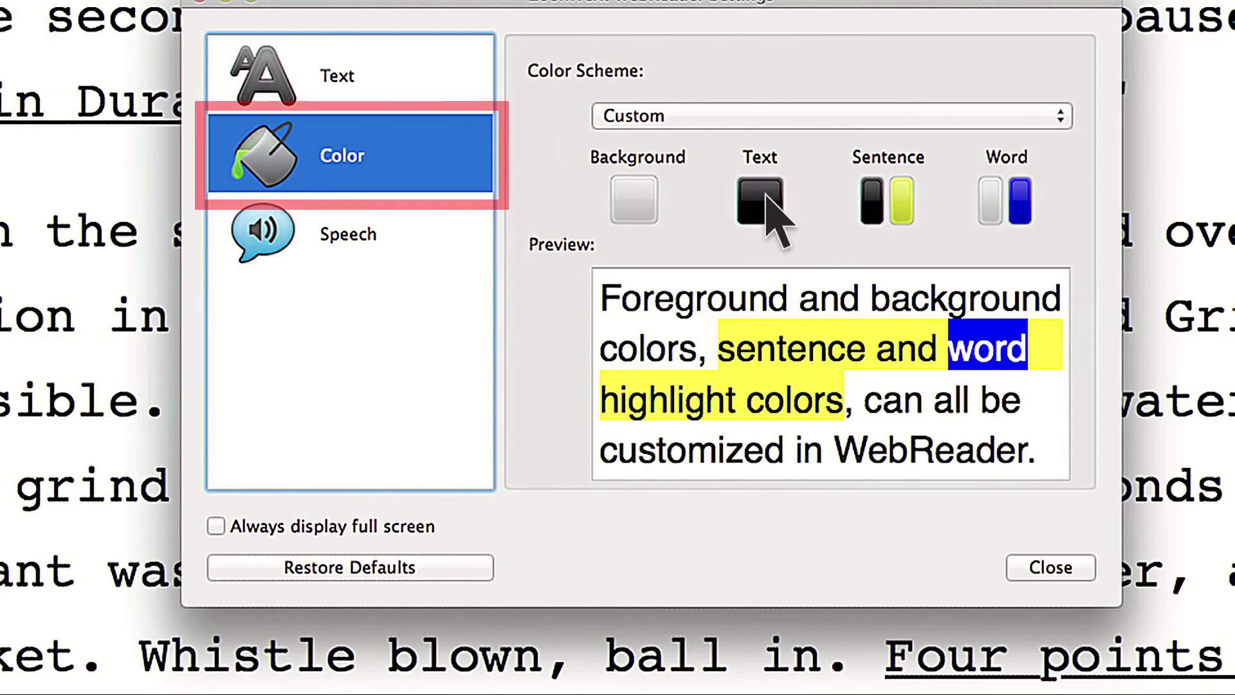
left_click(941, 213)
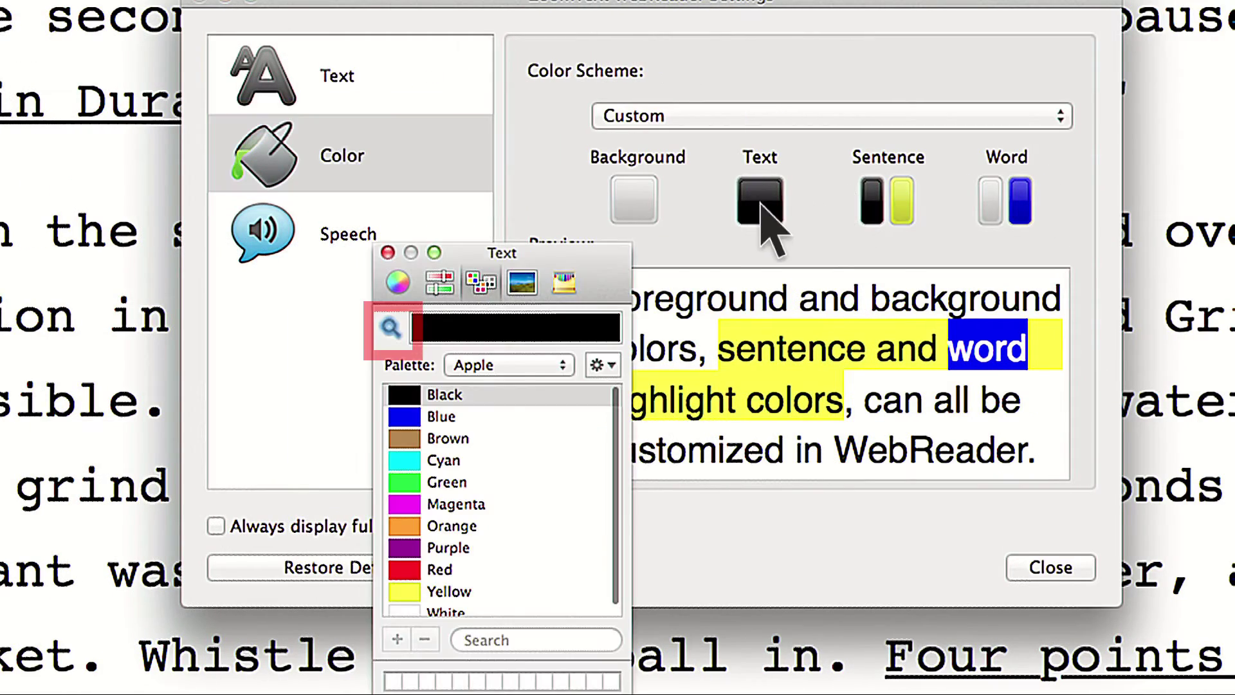
left_click(448, 567)
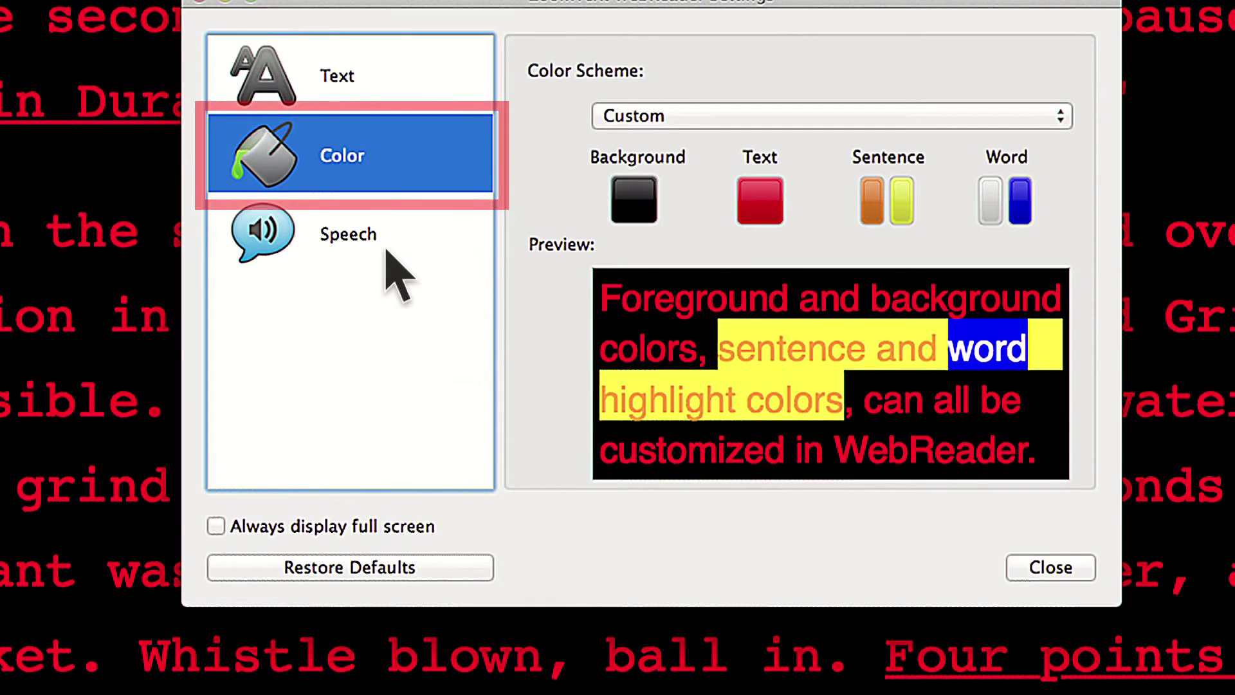
Set the WebReader speech voice to ava.premium, speak the sample sentence and close the settings
left_click(386, 249)
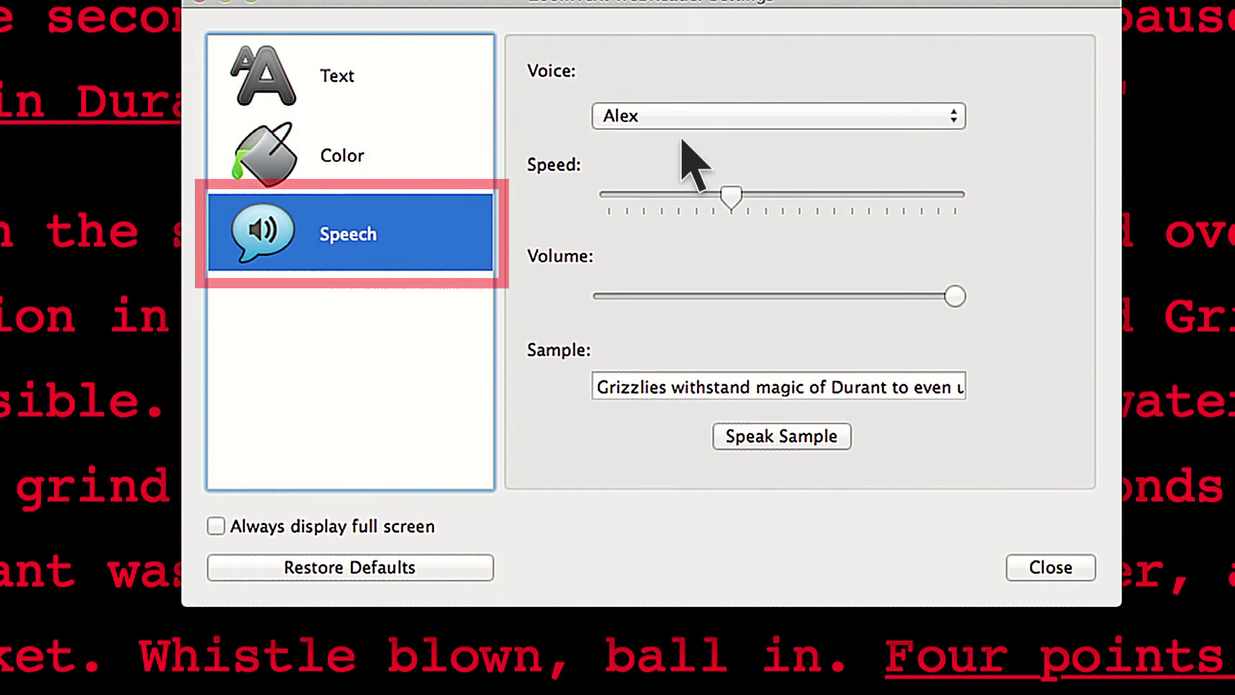
left_click(708, 116)
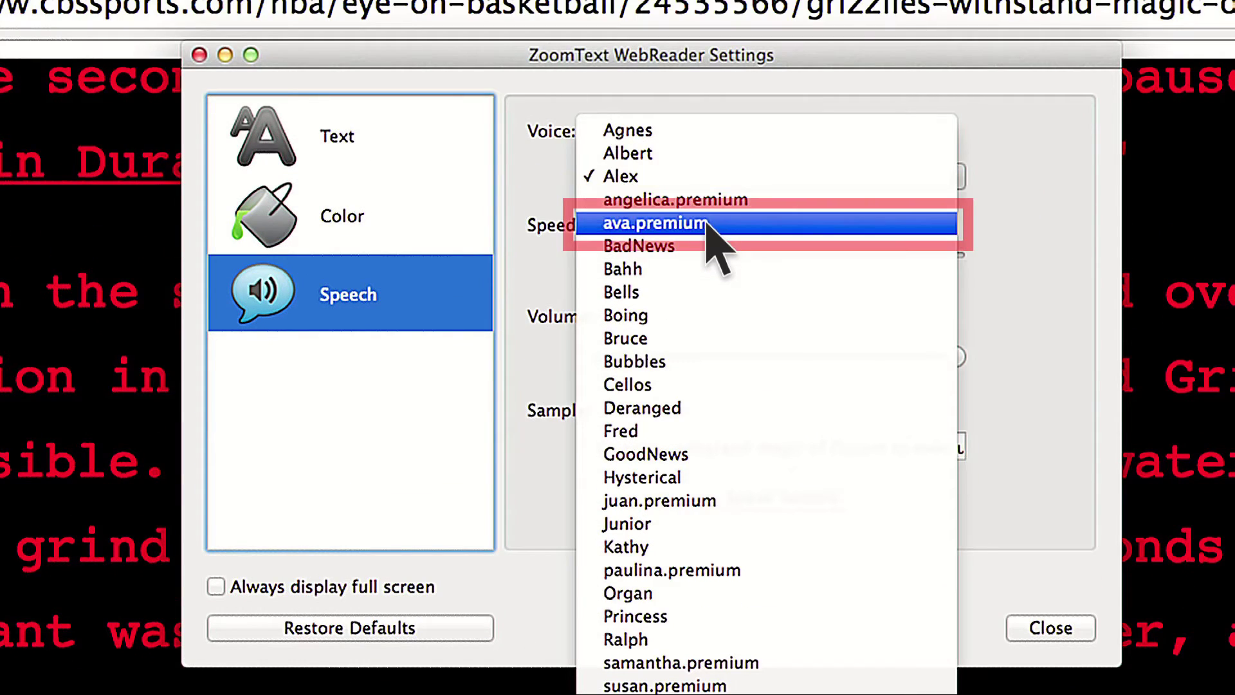
left_click(707, 222)
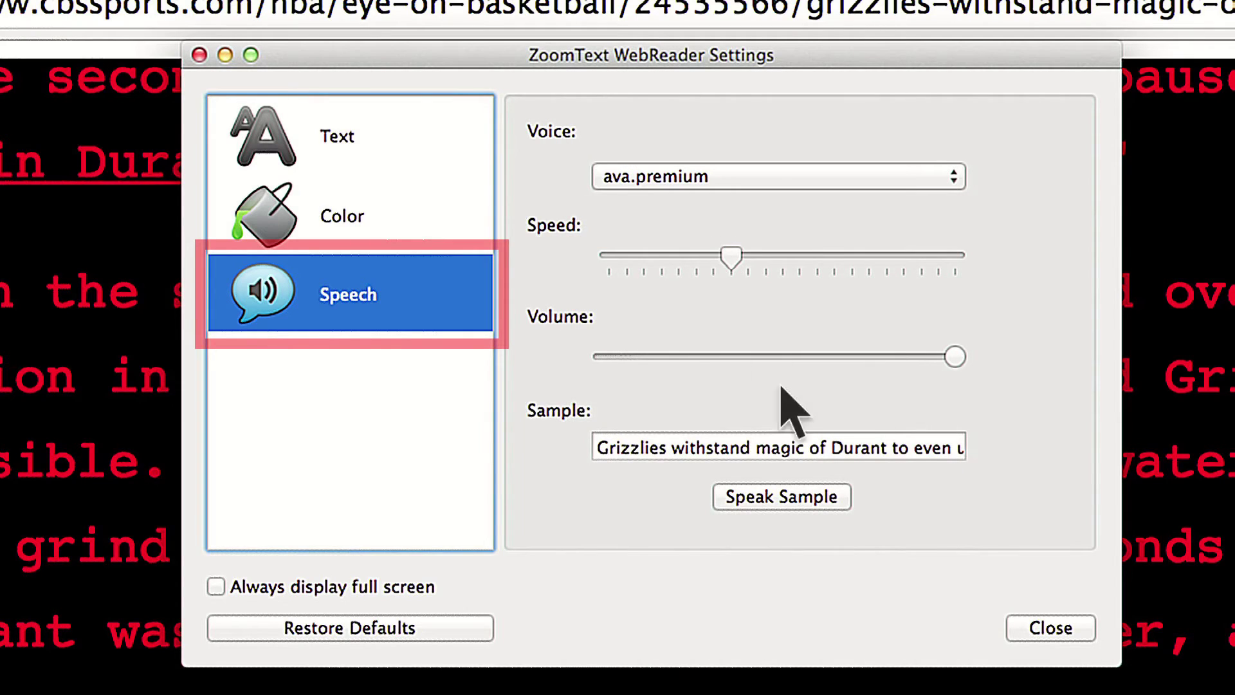
left_click(811, 490)
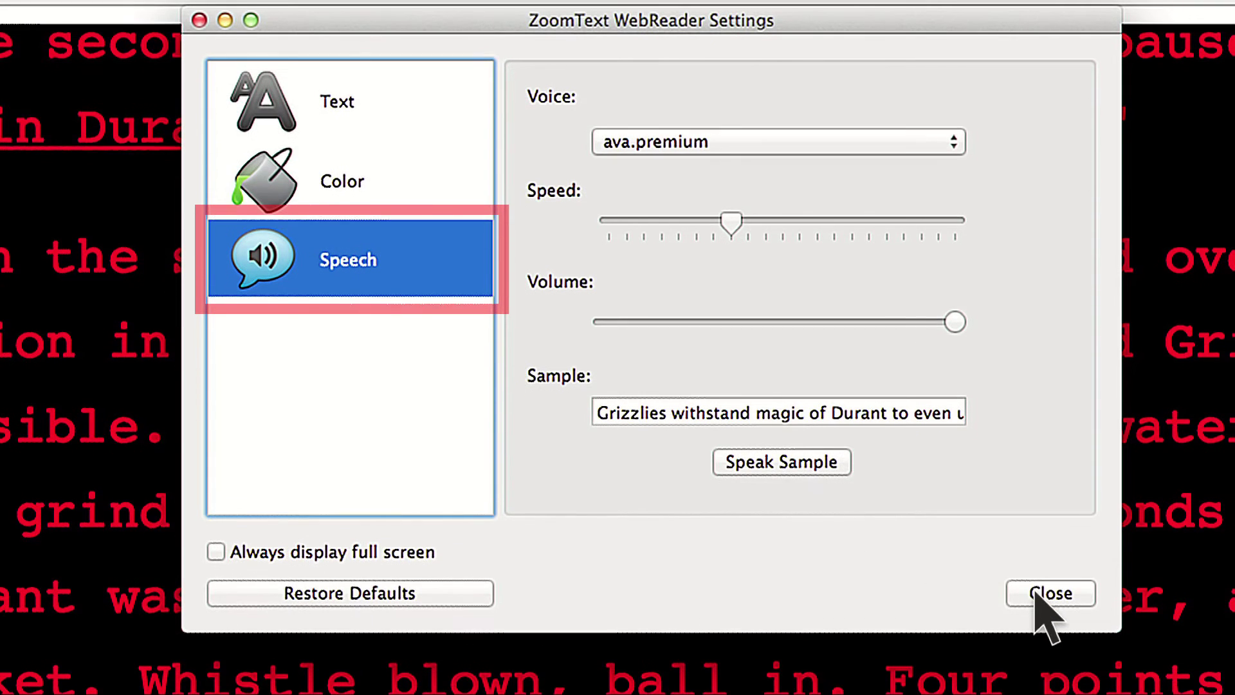
left_click(1037, 628)
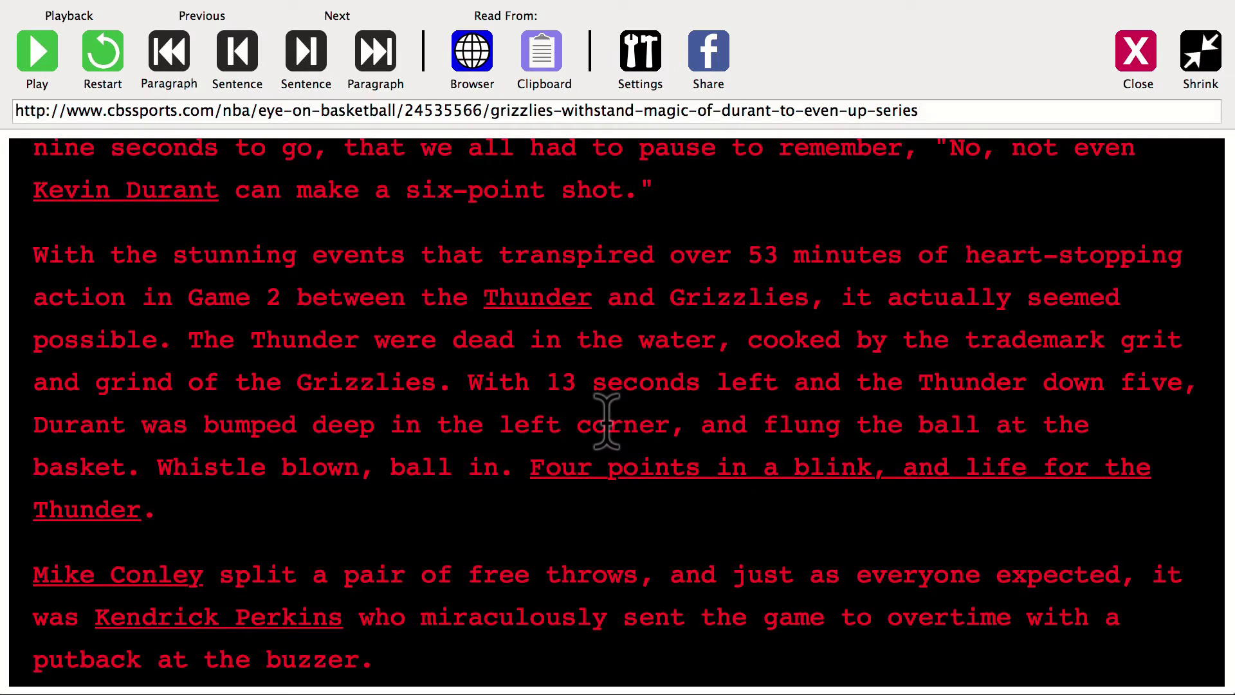
Shrink the full-screen WebReader to a window and switch to the Safari article page at its site navigation
key("super+Return")
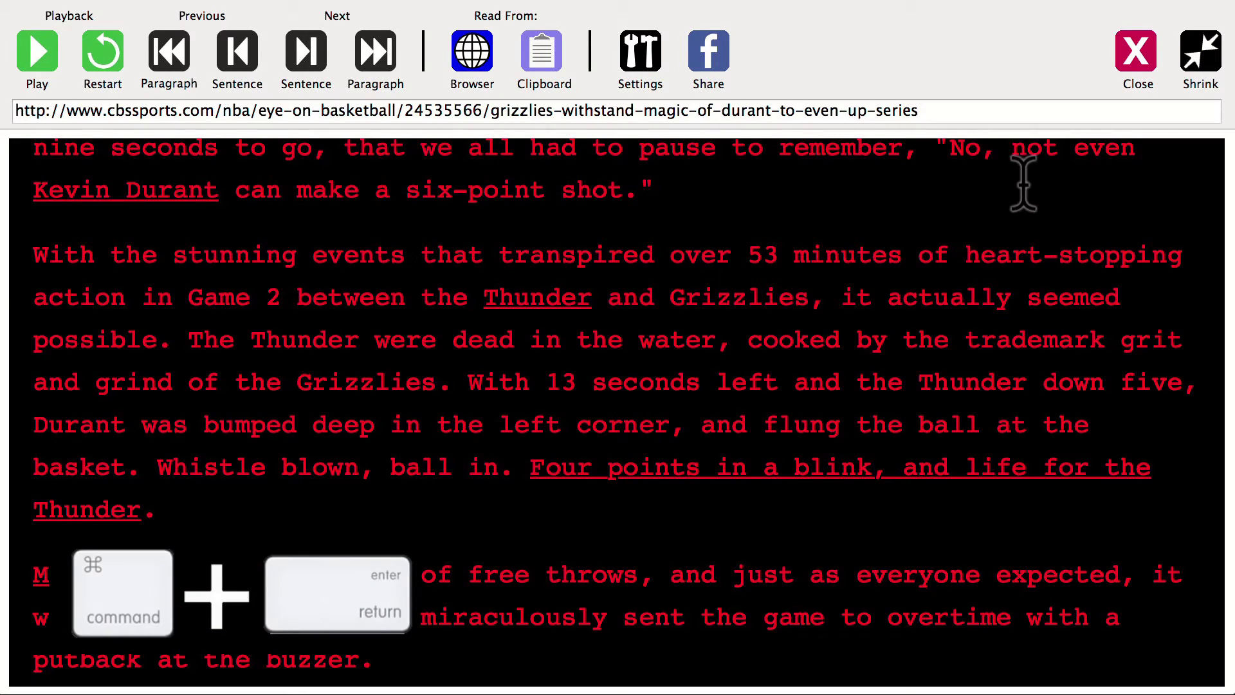
left_click(1207, 66)
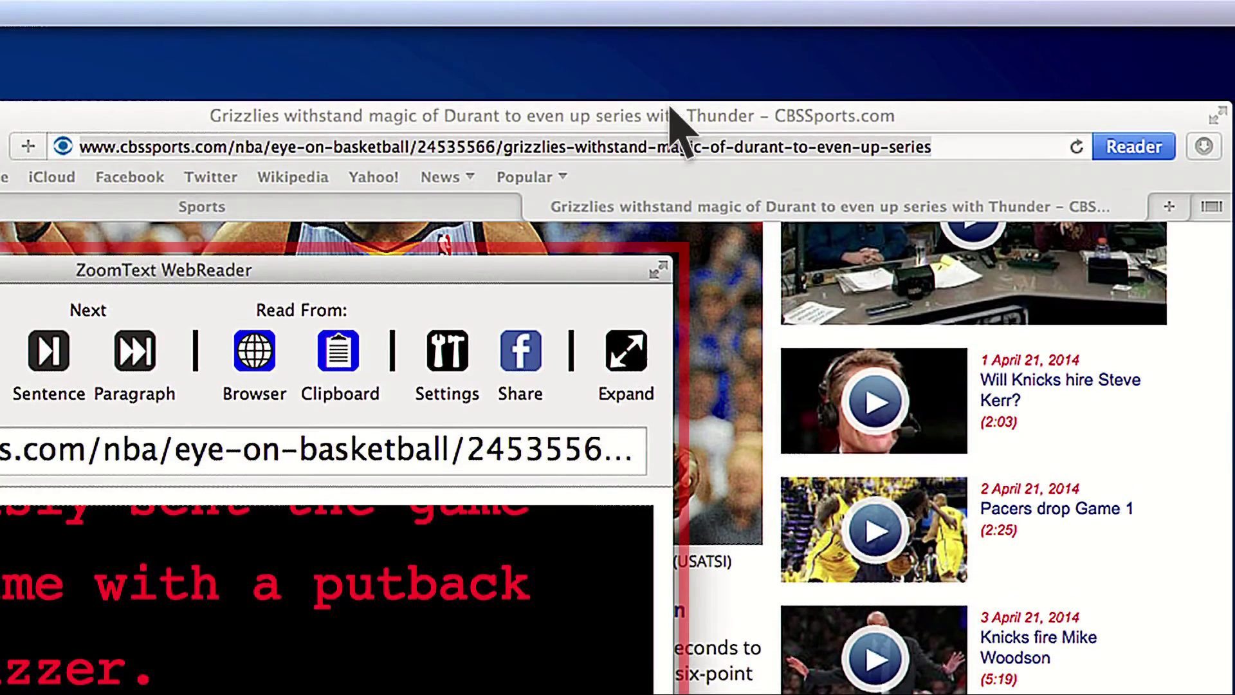
left_click(659, 148)
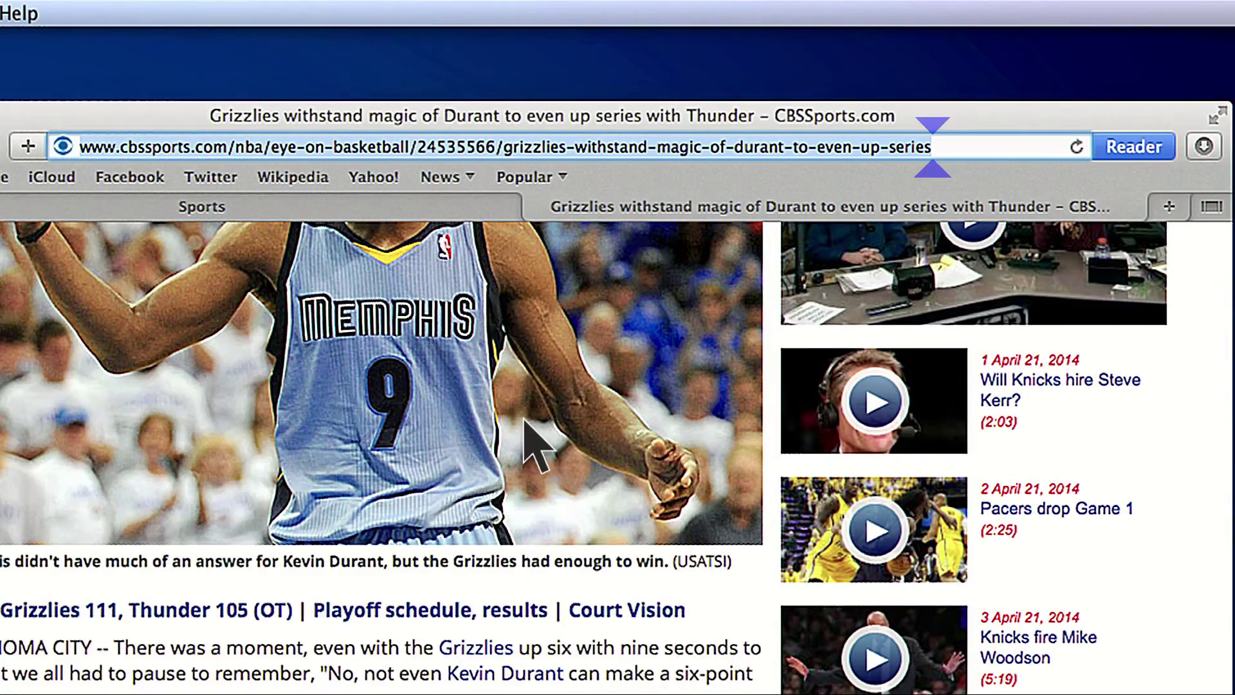
scroll(528, 418, "up", 10)
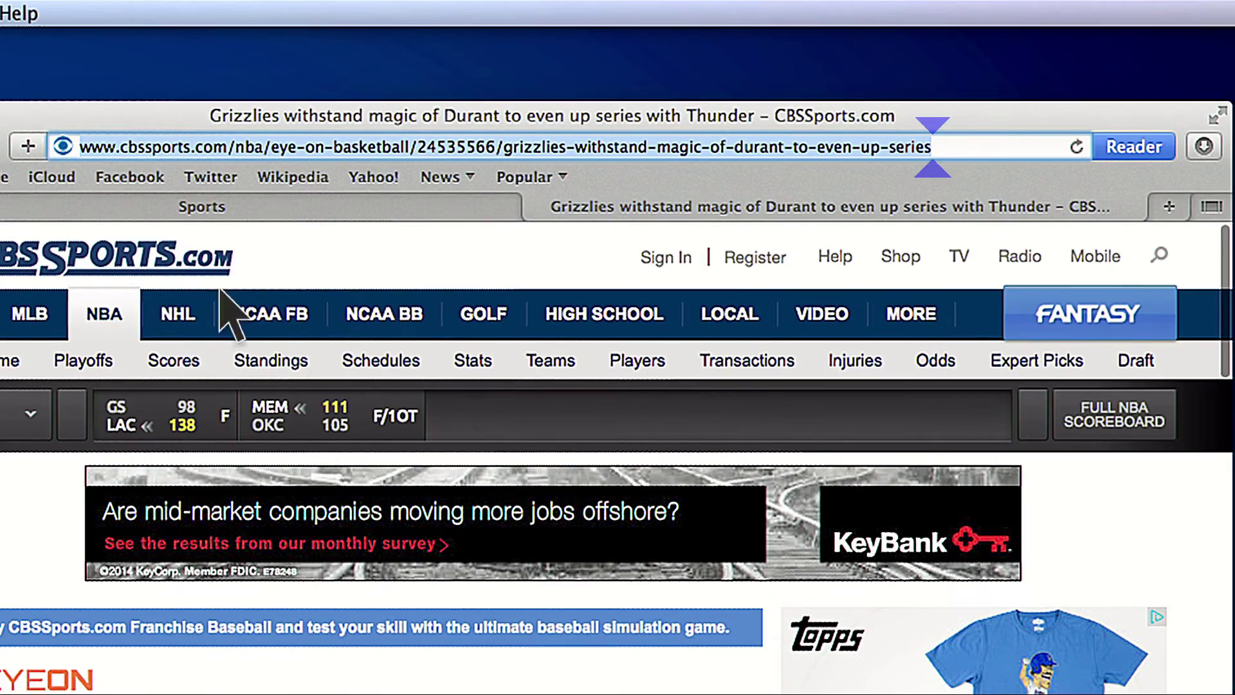
mouse_move(269, 314)
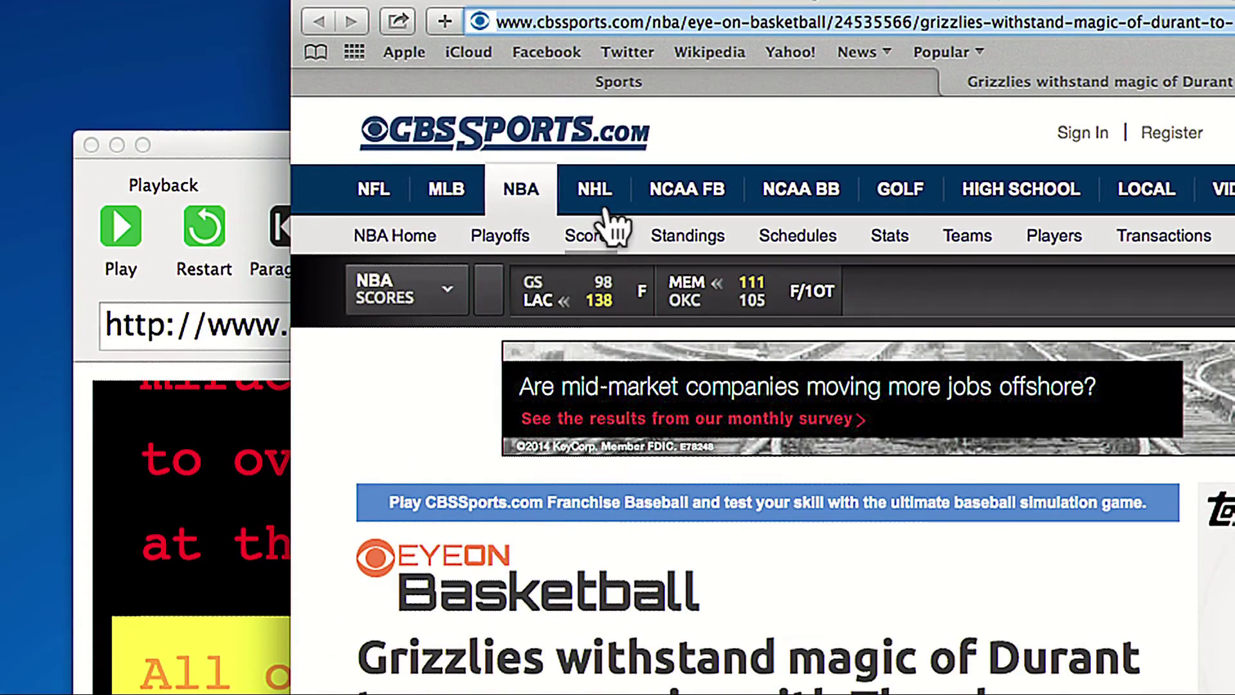
mouse_move(671, 193)
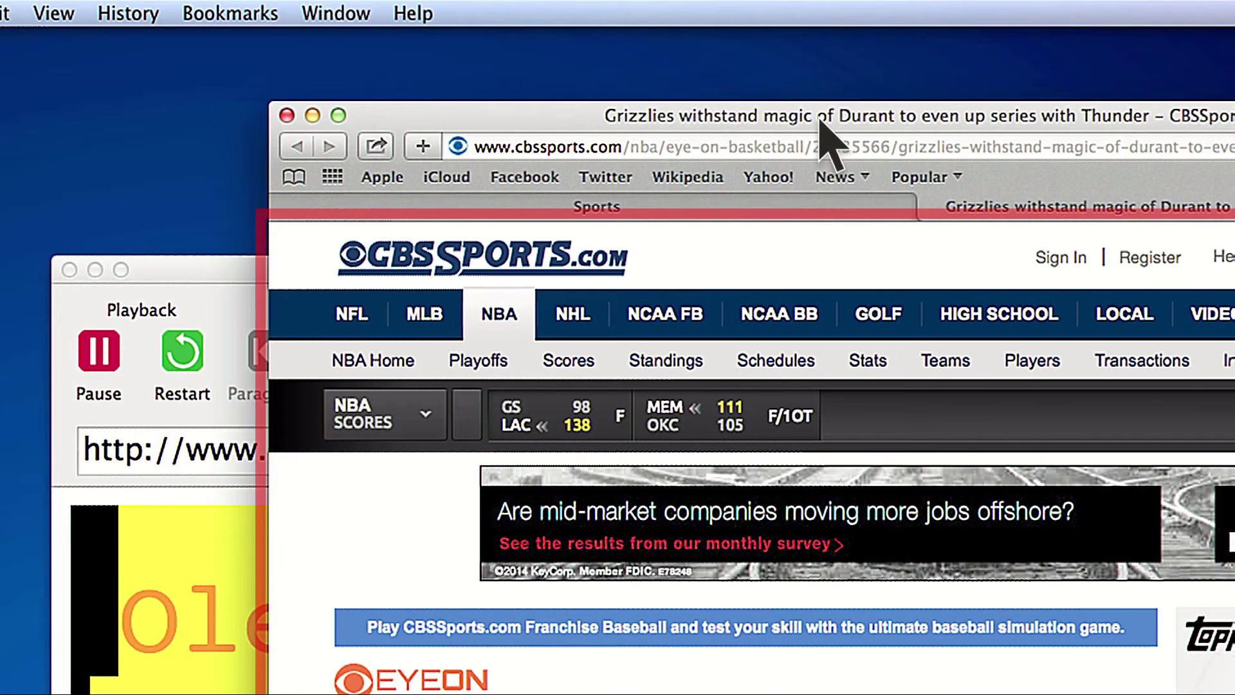
key("super+t")
type("www.a")
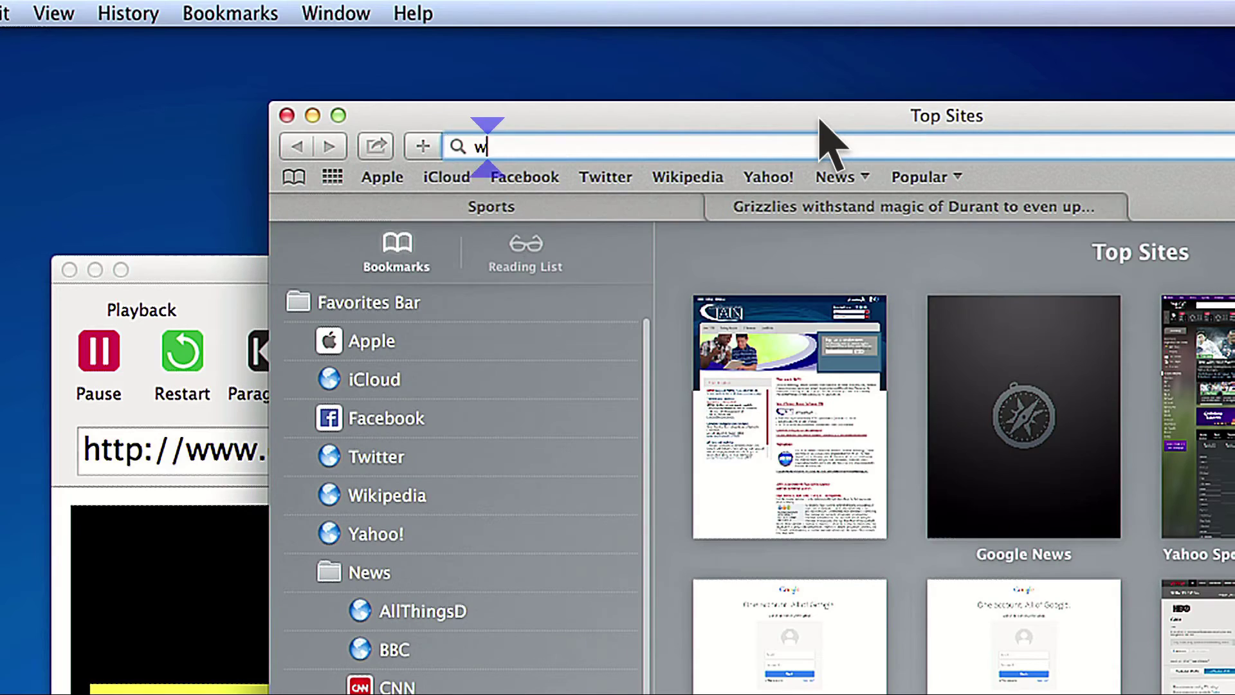
type("isquared.c")
key("Return")
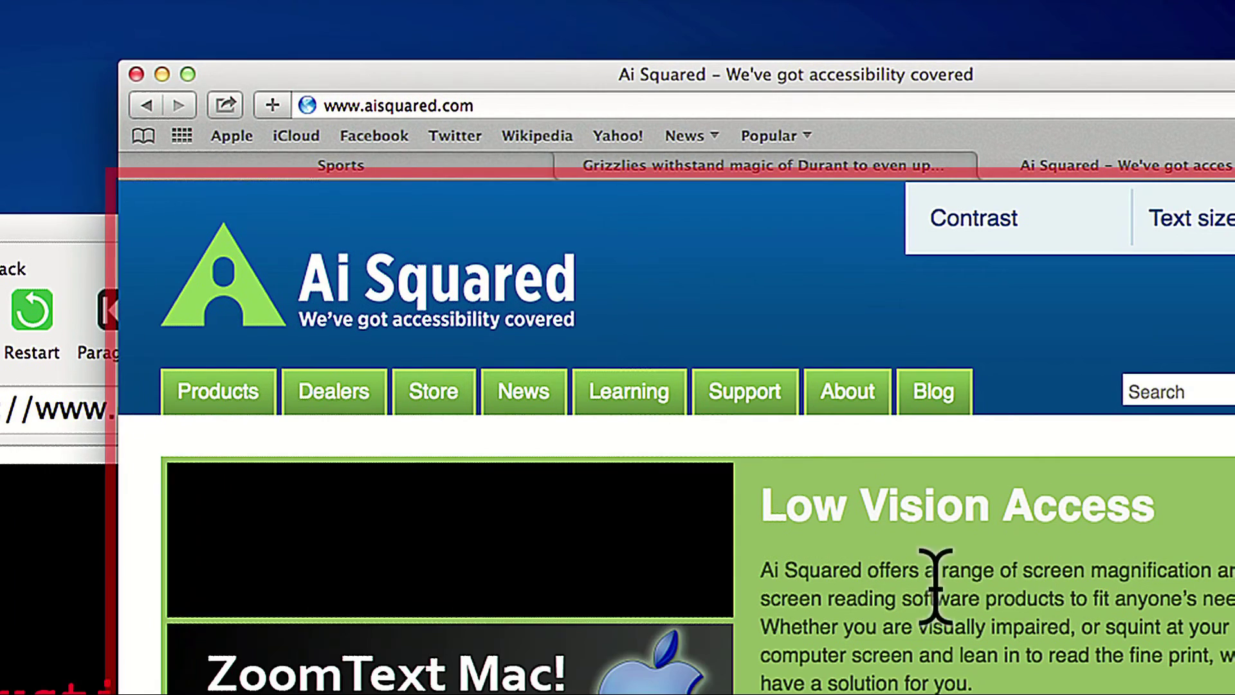
left_click(248, 397)
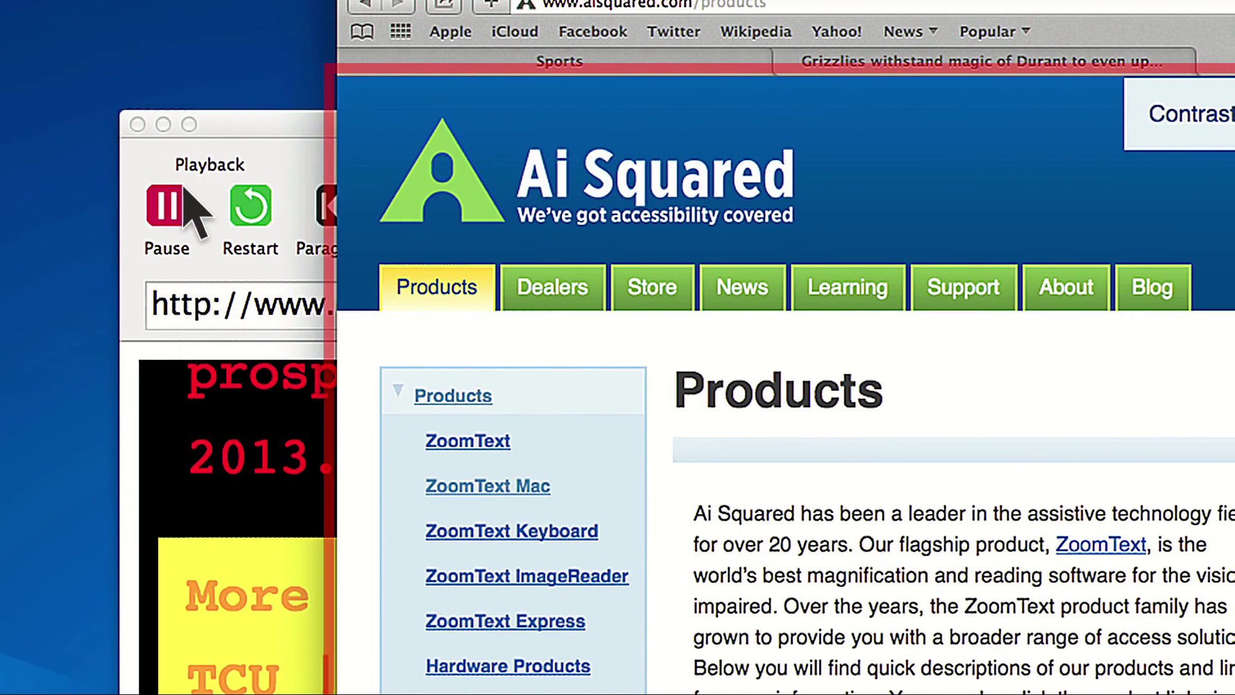
left_click(72, 207)
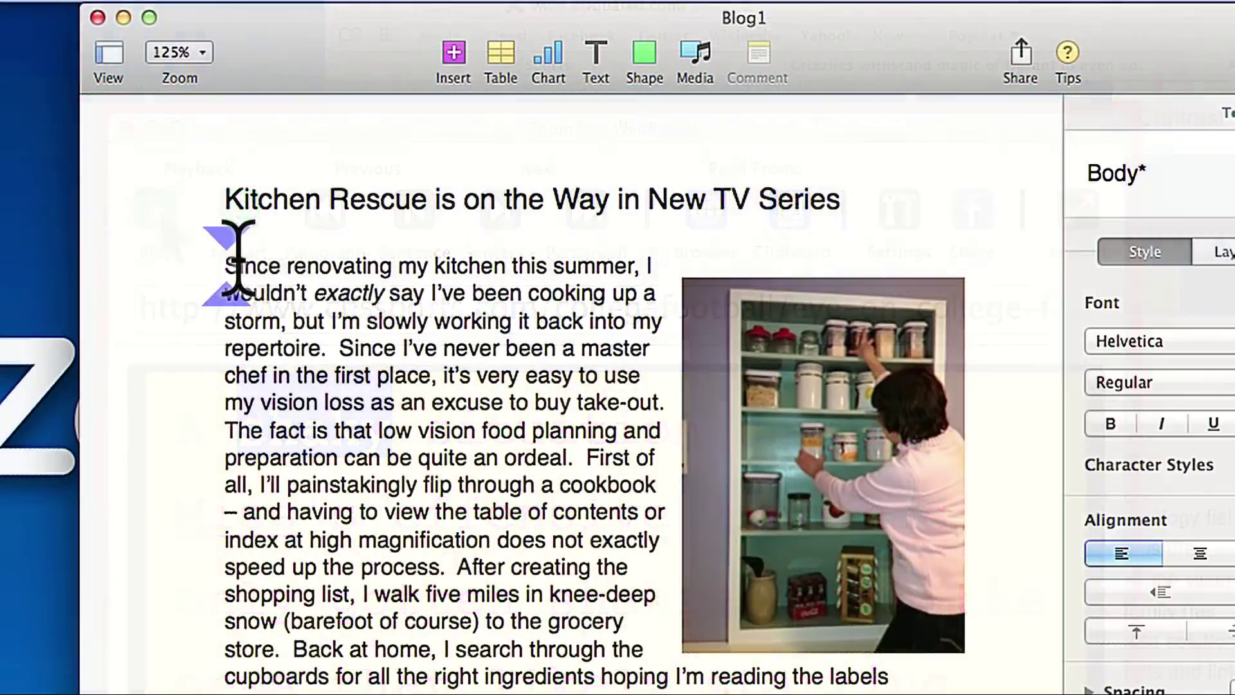
Copy the Blog1 text from "Since renovating" through "grocery store", have WebReader read it from the clipboard, and pause the reading
left_click_drag(238, 262, 330, 514)
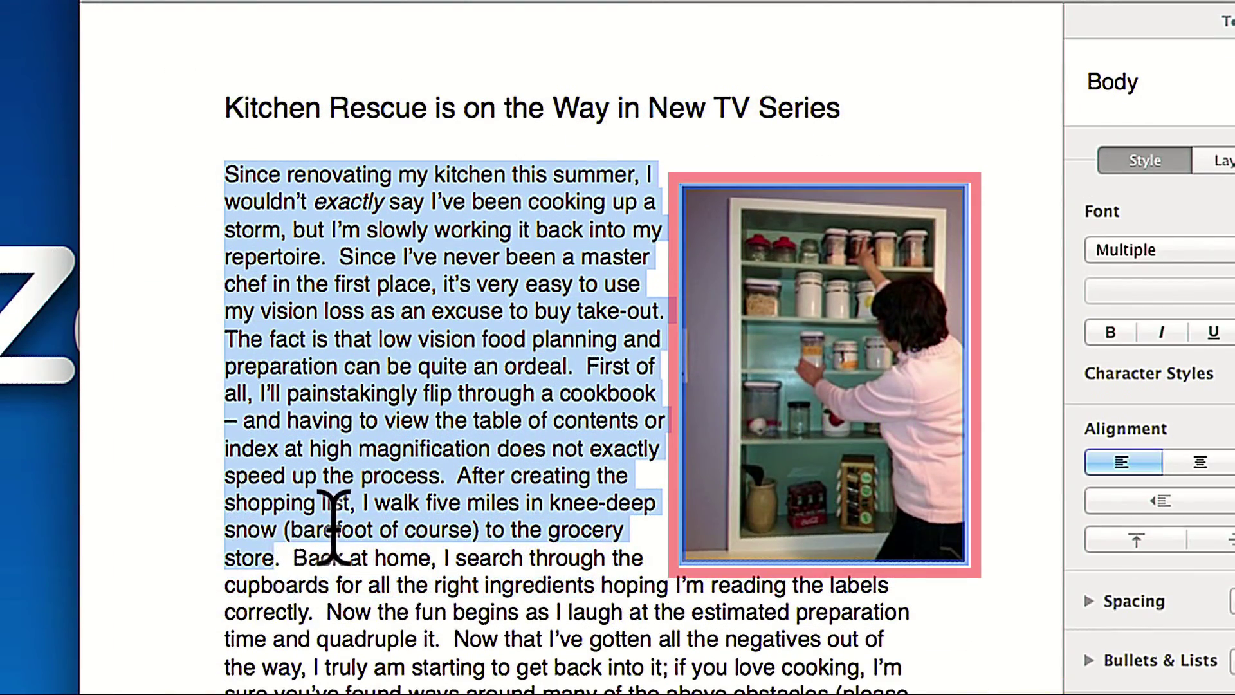
right_click(332, 529)
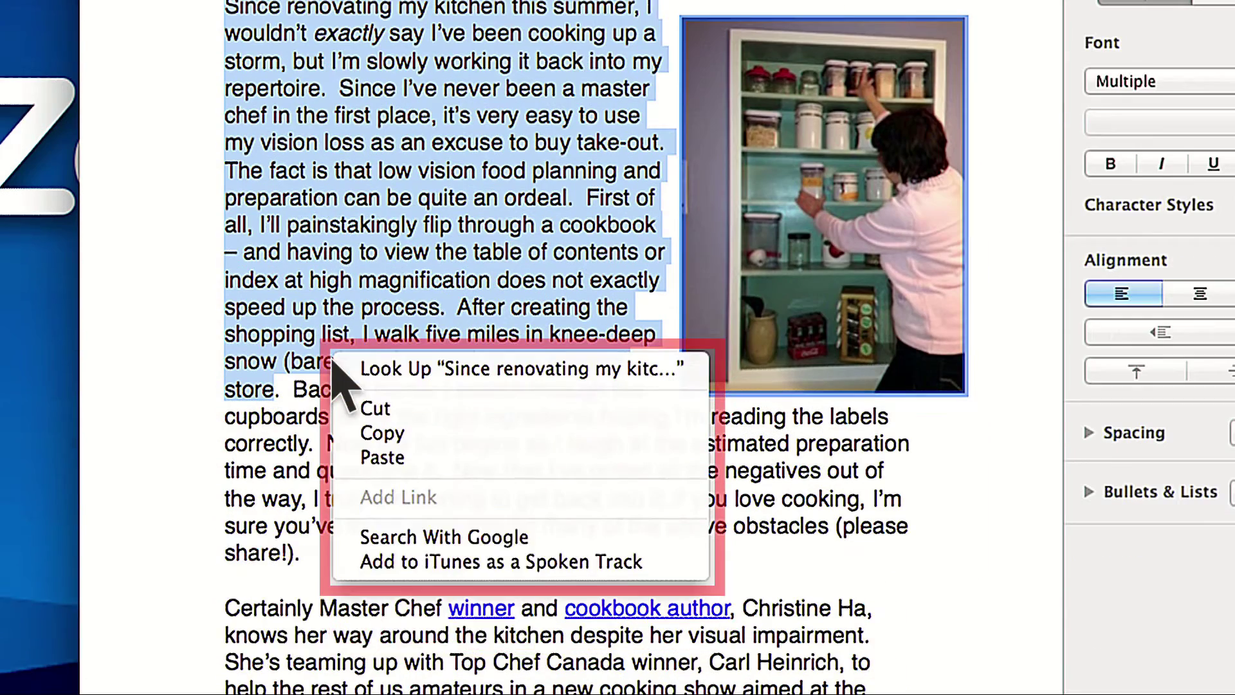
left_click(386, 434)
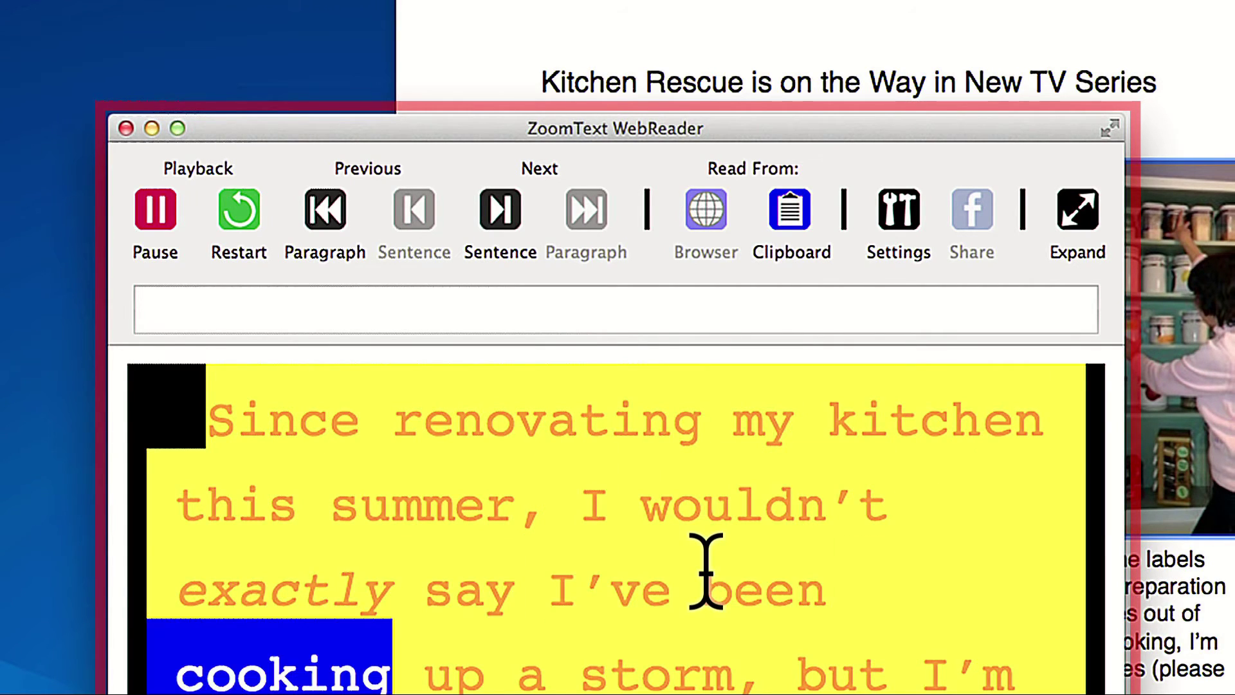
key("space")
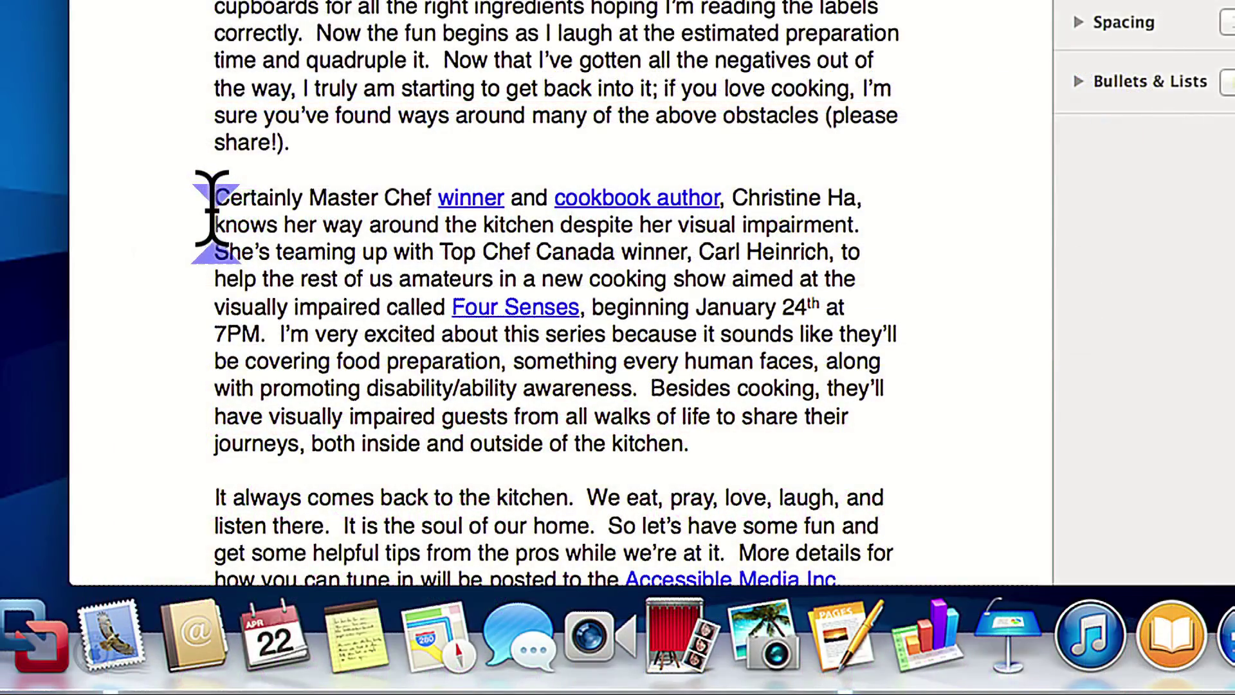
Select the whole "Certainly Master Chef" paragraph in Blog1, have WebReader read it, and pause the reading
triple_click(214, 199)
key("super+alt+u")
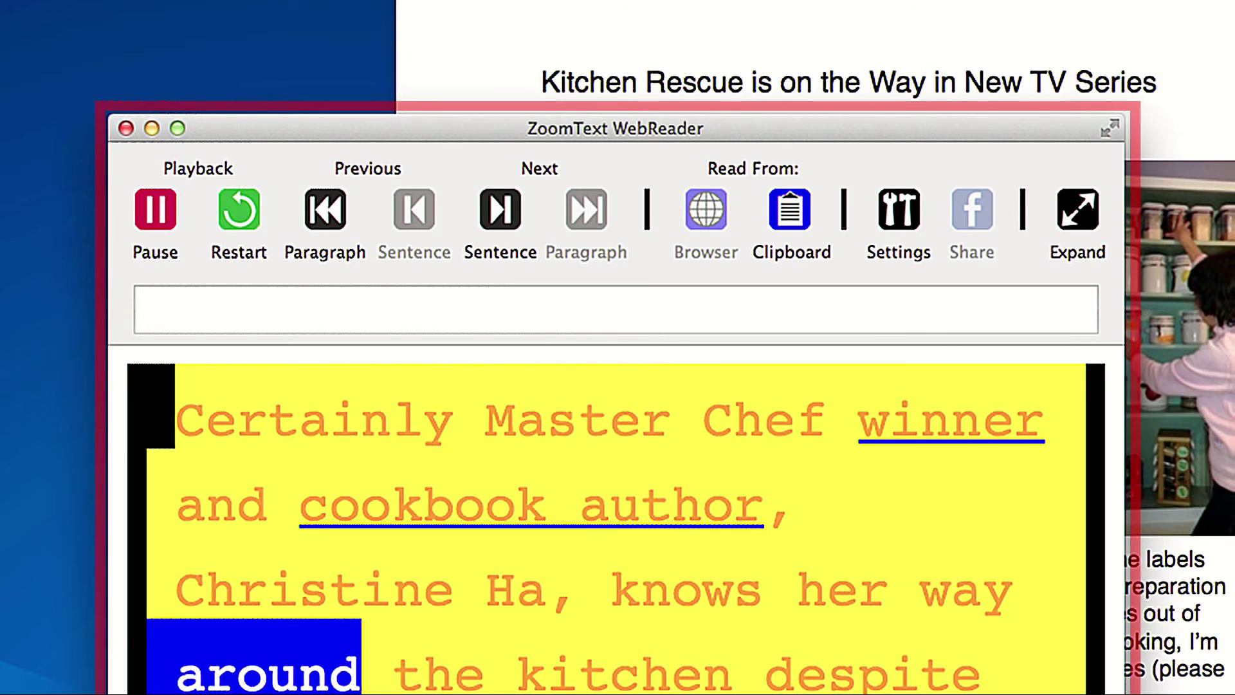
key("space")
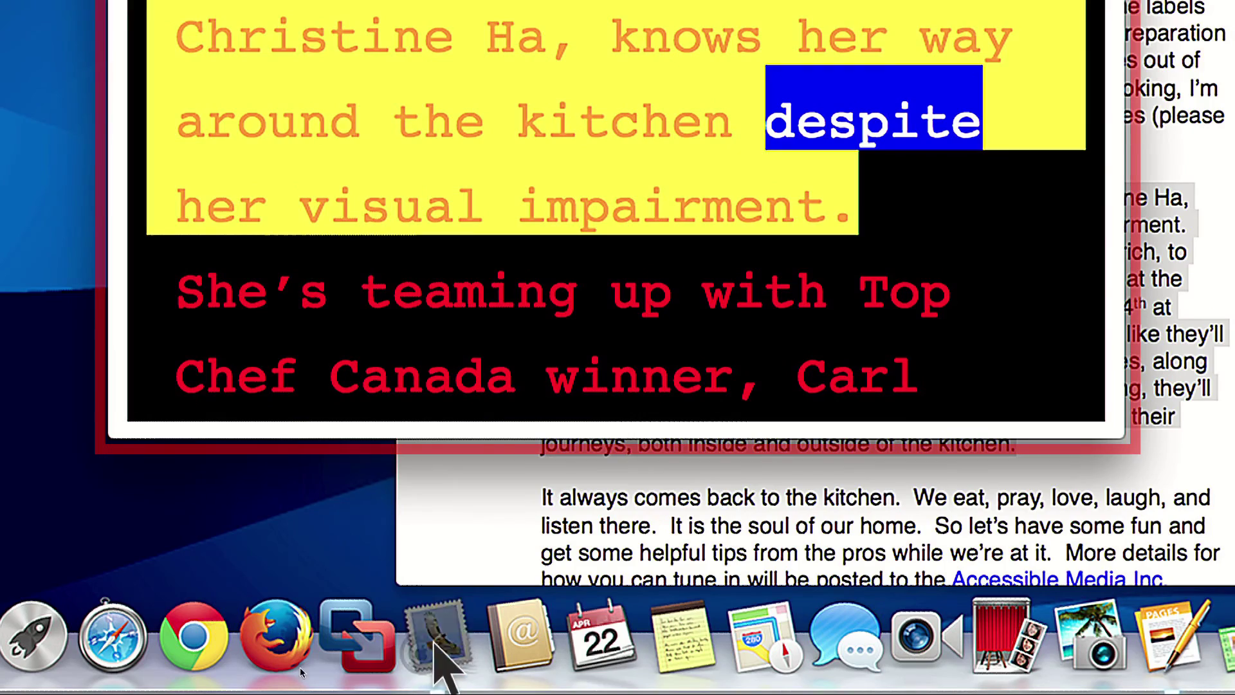
Switch to Mail and open the "Zoomed In Blog Summary" message in its own window
left_click(435, 621)
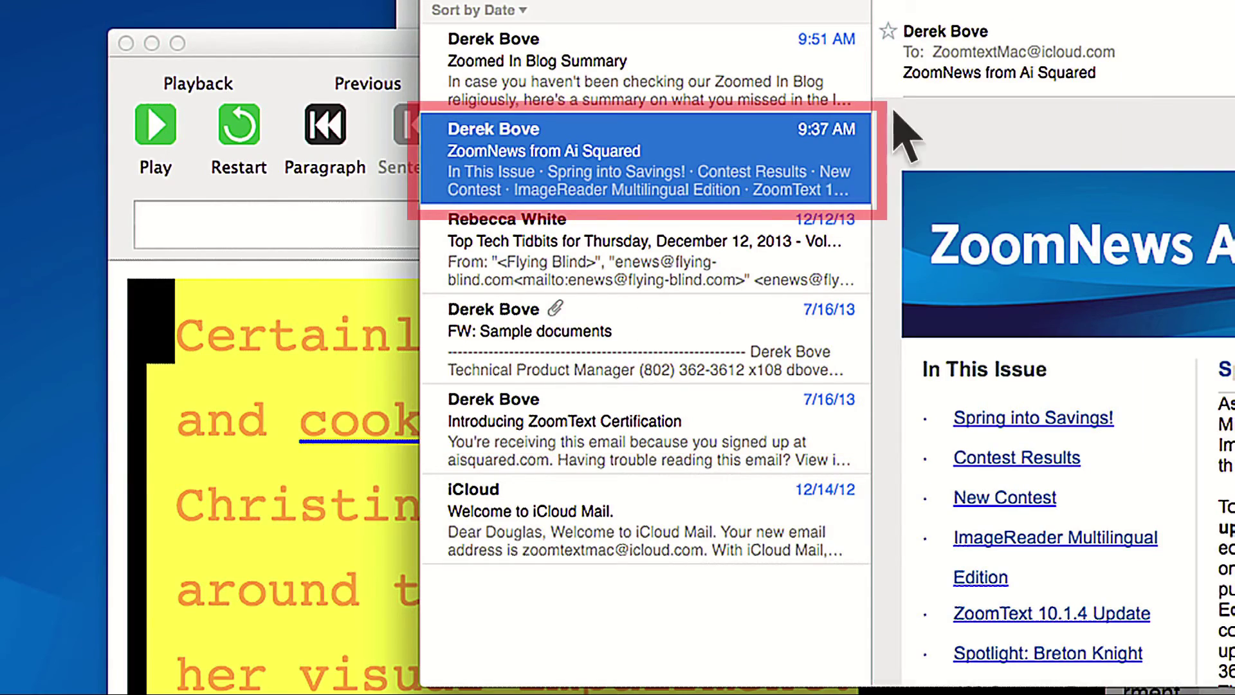
key("super+alt+g")
left_click(775, 71)
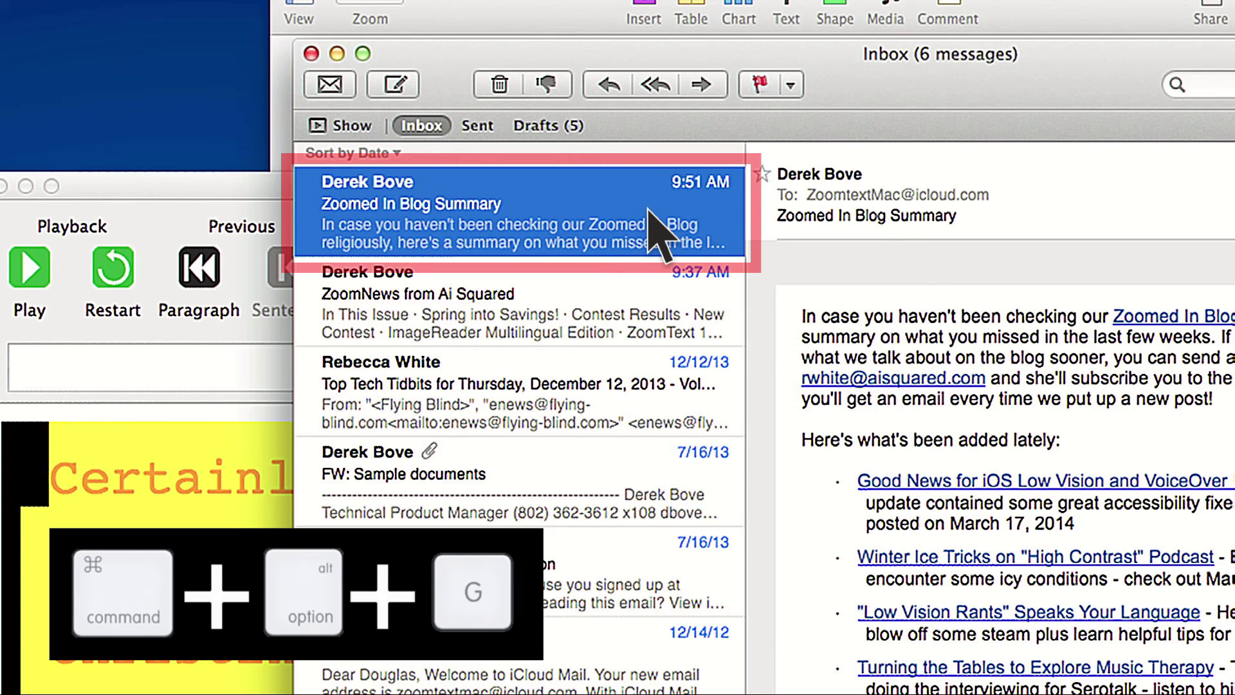
double_click(653, 219)
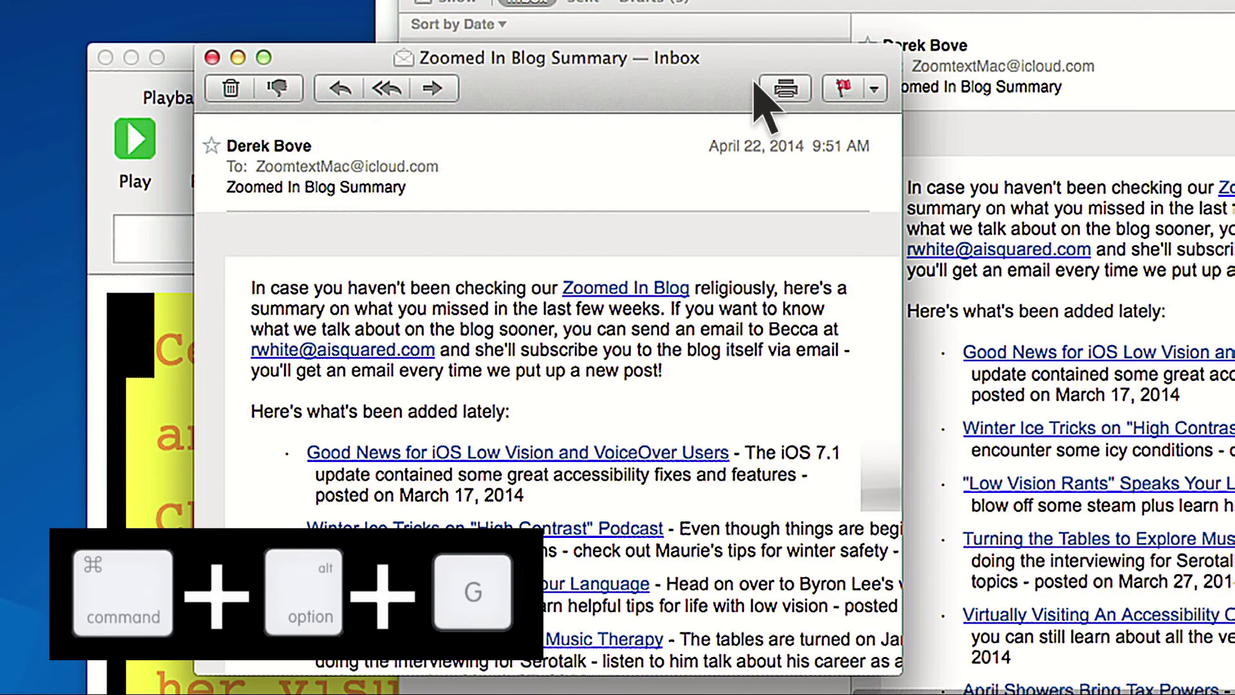